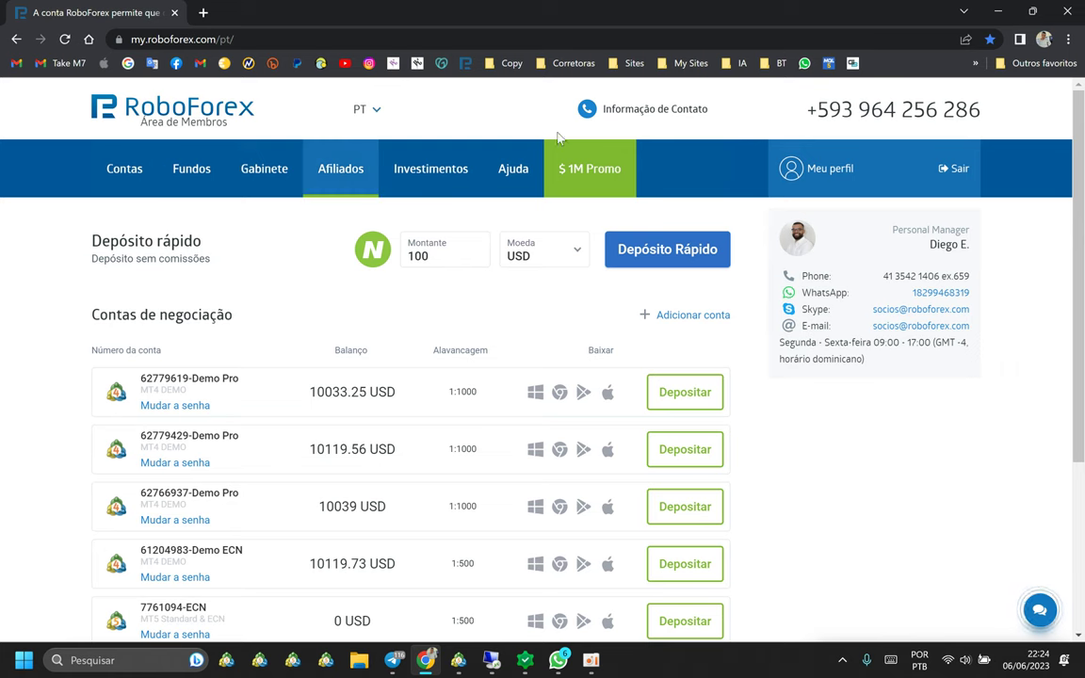
Bring up the Contas mega-menu showing the options for opening a new account
mouse_move(340, 168)
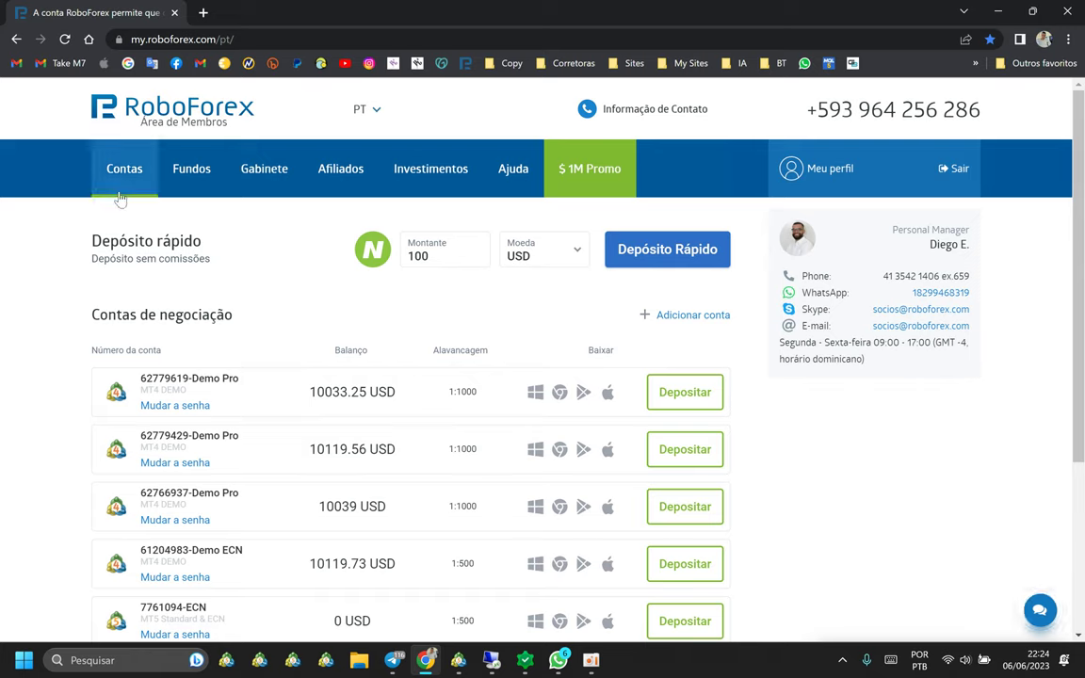
mouse_move(123, 175)
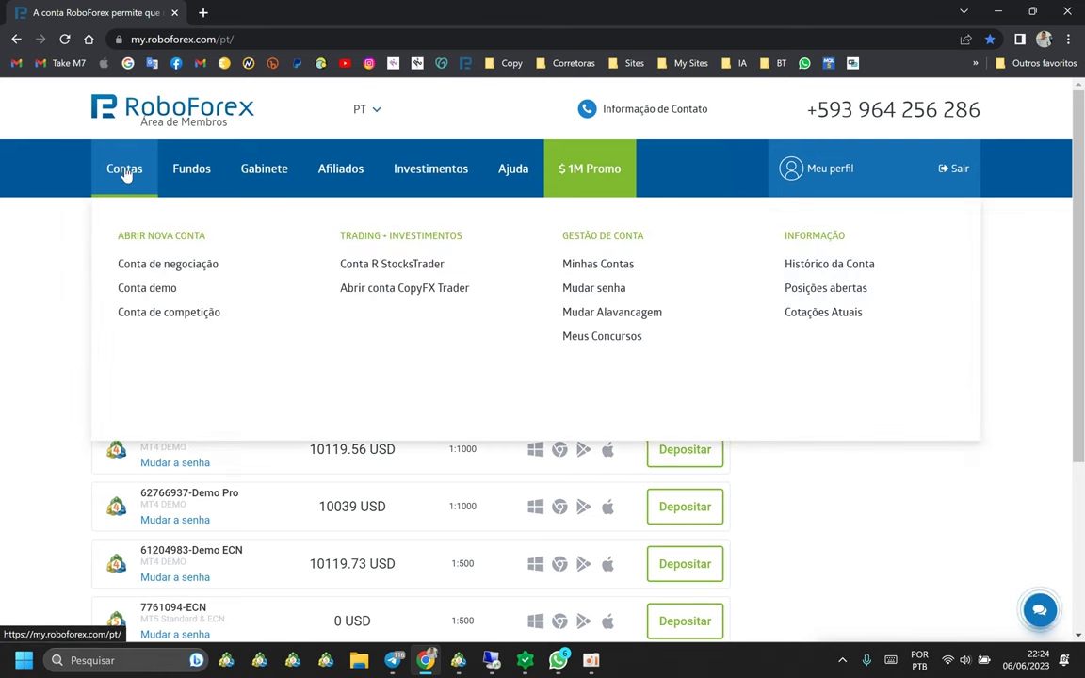
Open a new trading account form with MetaTrader 5, MT5 ProCent, USD and 1:1000 leverage
left_click(148, 273)
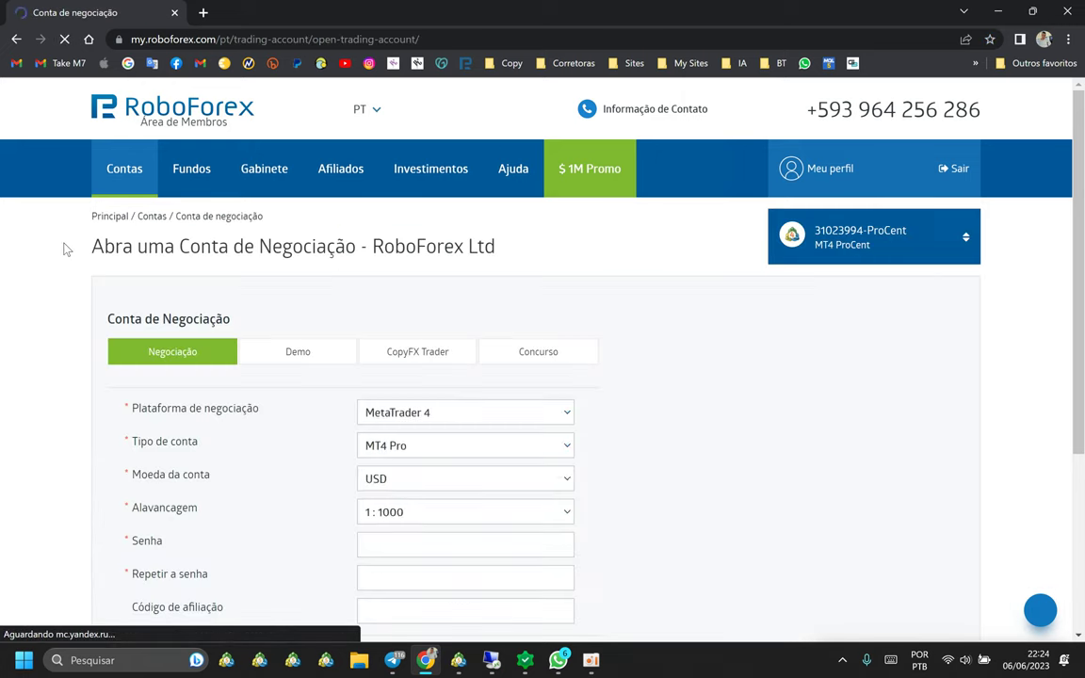
scroll(111, 309, "down", 1)
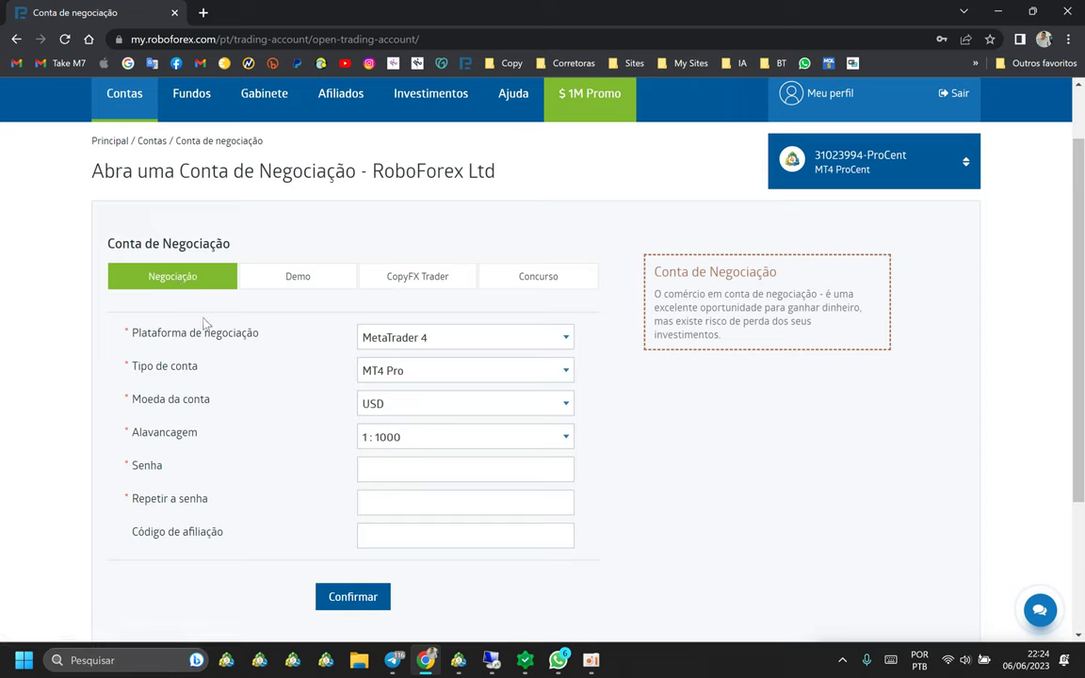
left_click(410, 339)
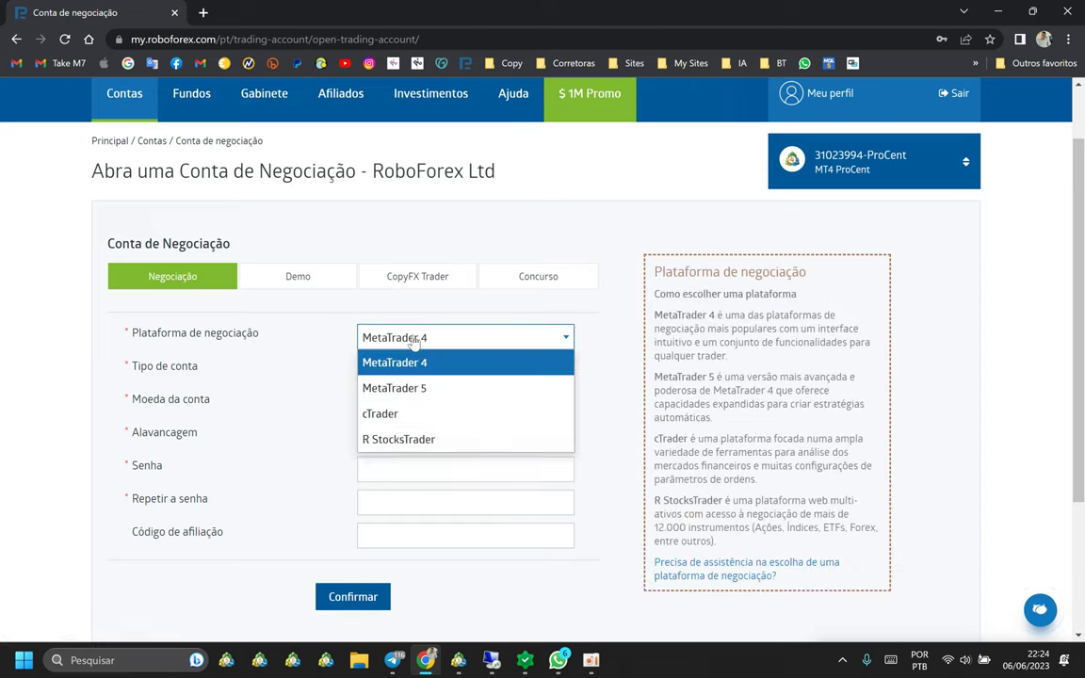
left_click(400, 386)
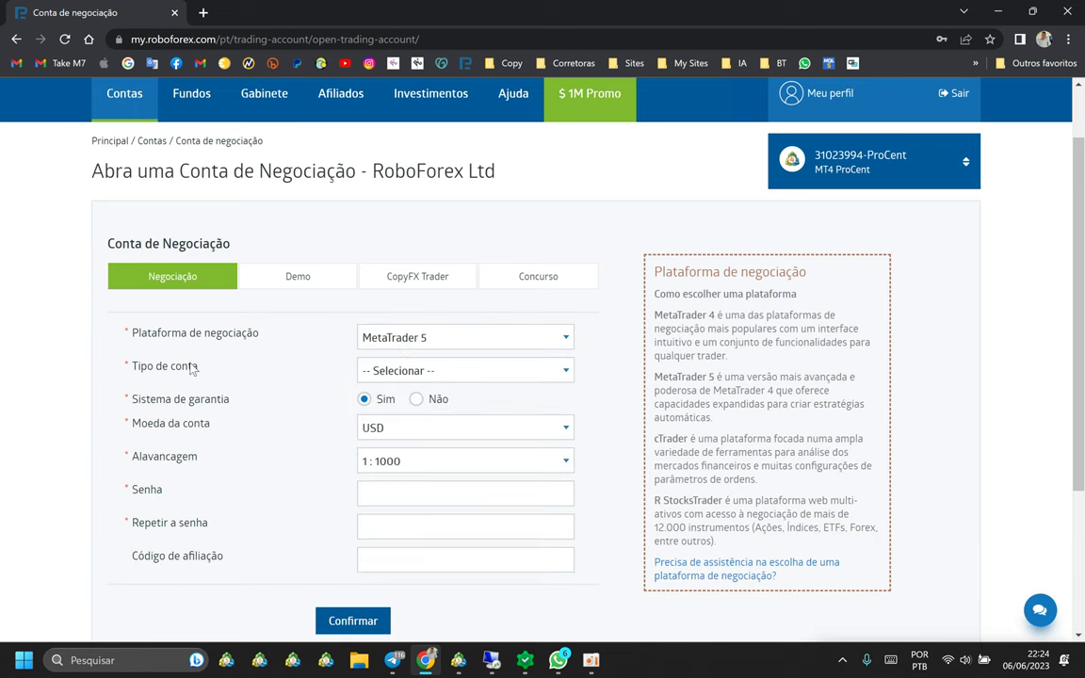
left_click(379, 370)
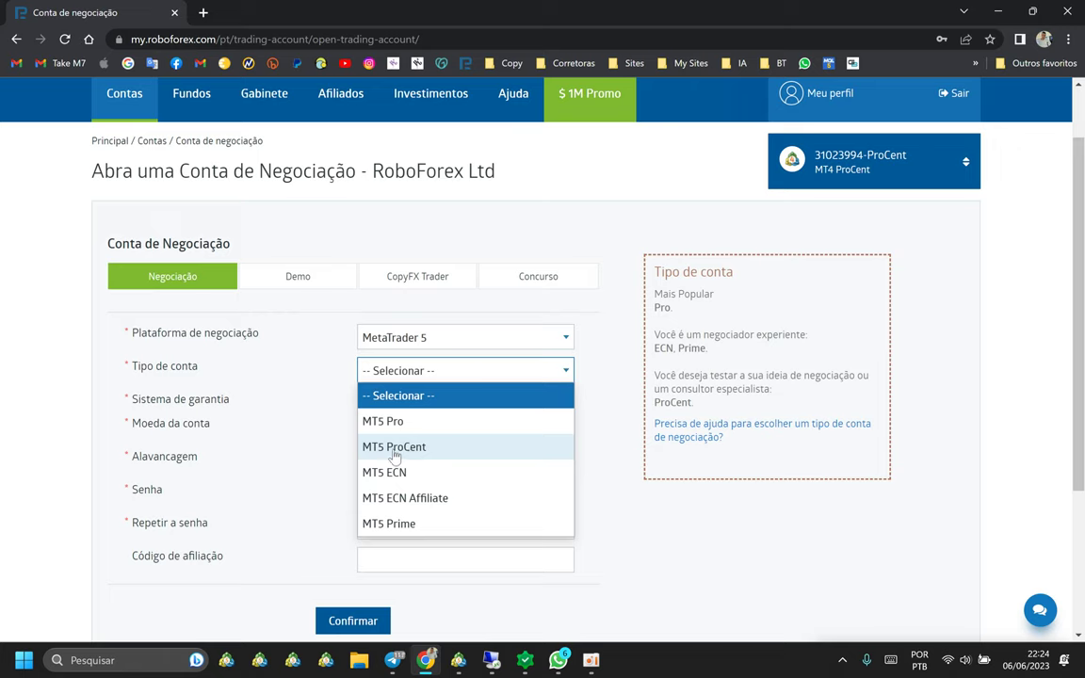
left_click(396, 447)
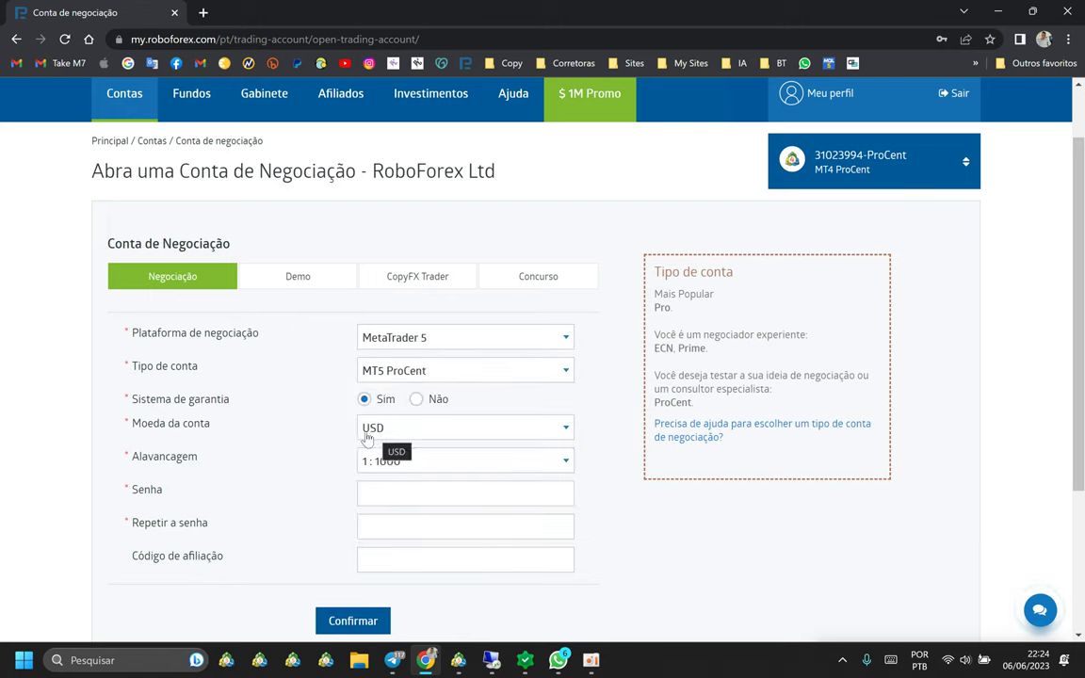
scroll(329, 438, "down", 2)
left_click(372, 279)
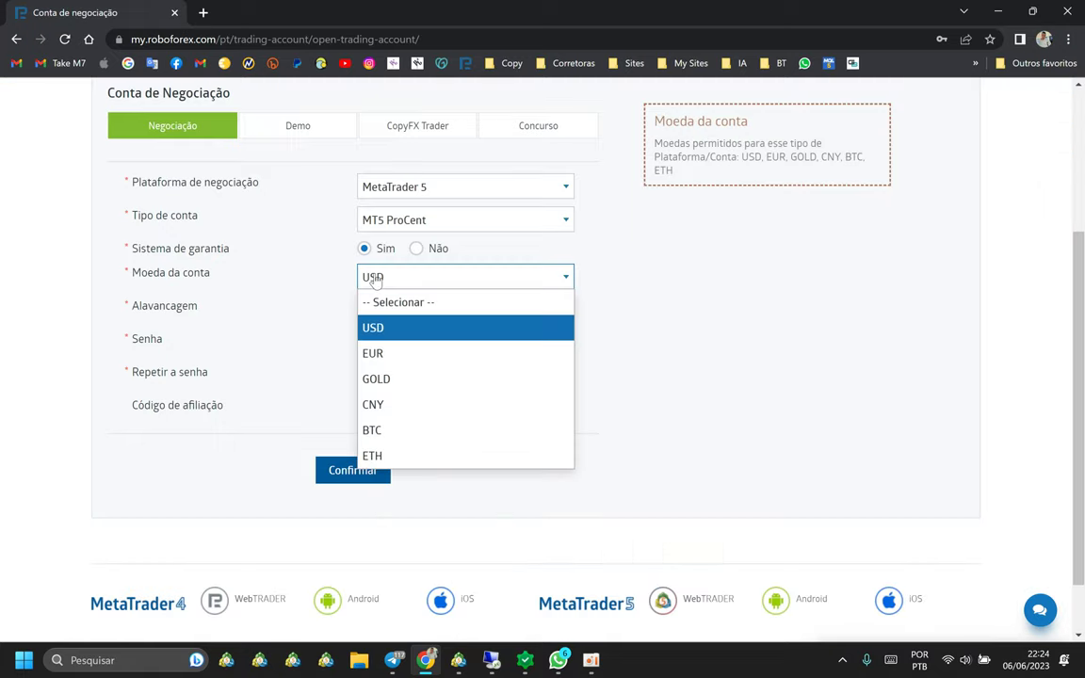
left_click(332, 308)
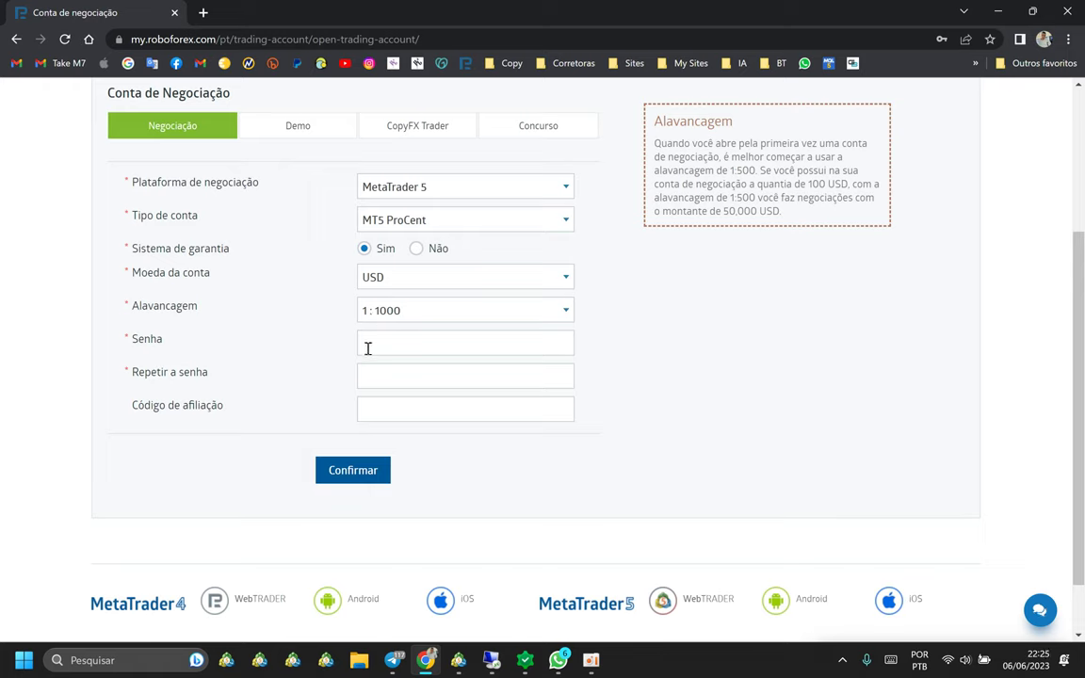
Enter the account password in Senha and the matching password in Repetir a senha
left_click(372, 347)
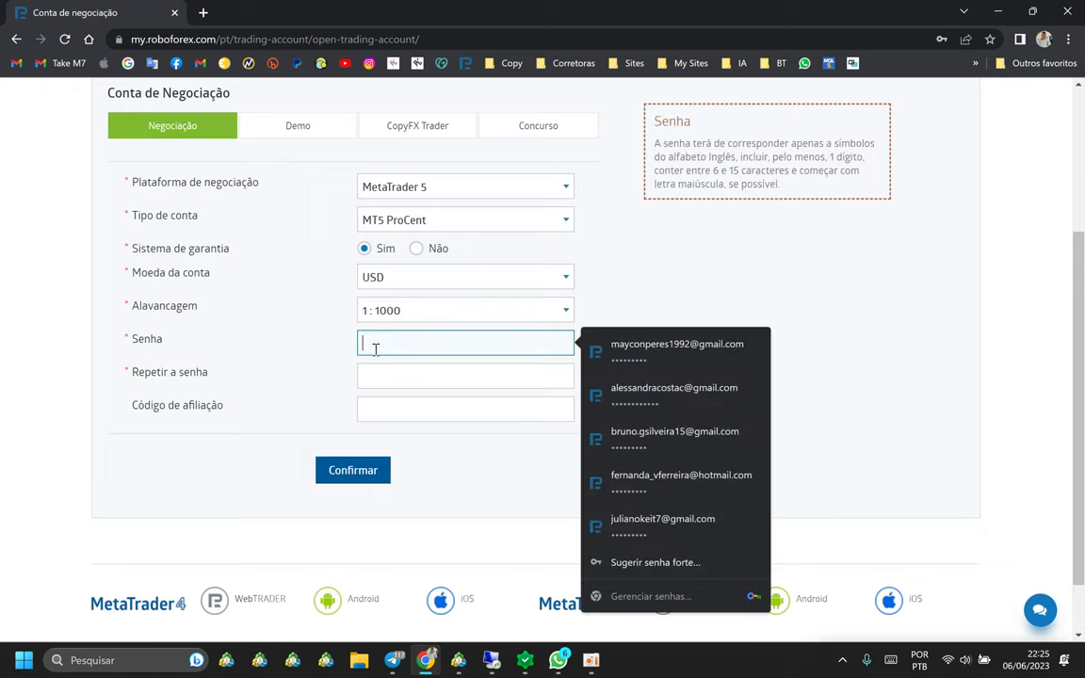
key("Tab")
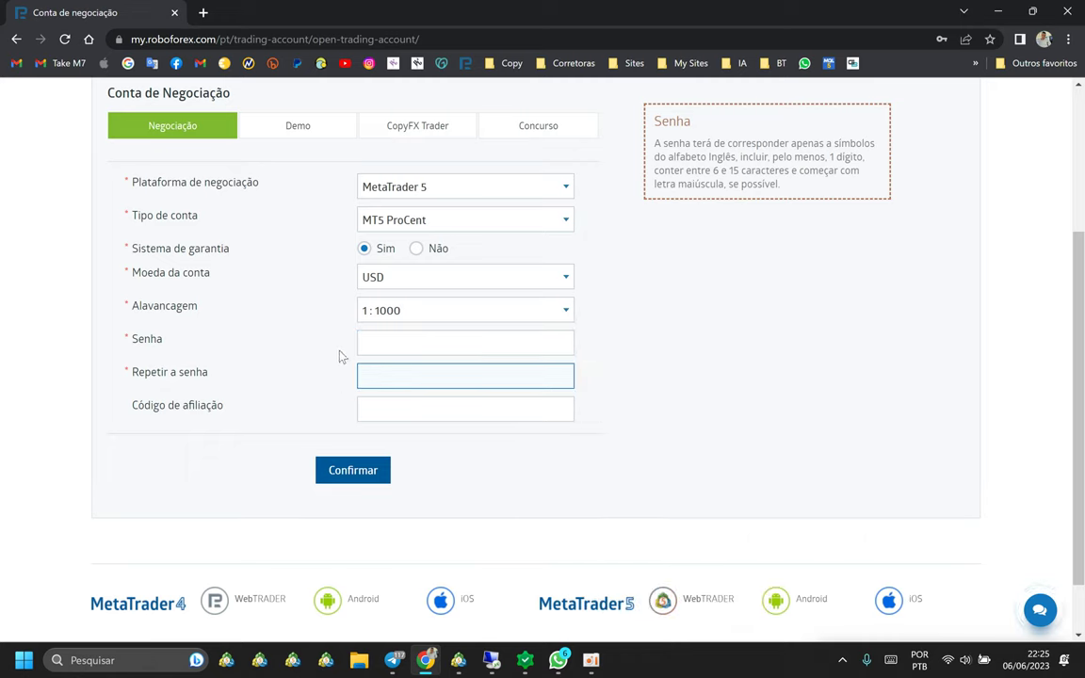
left_click(374, 341)
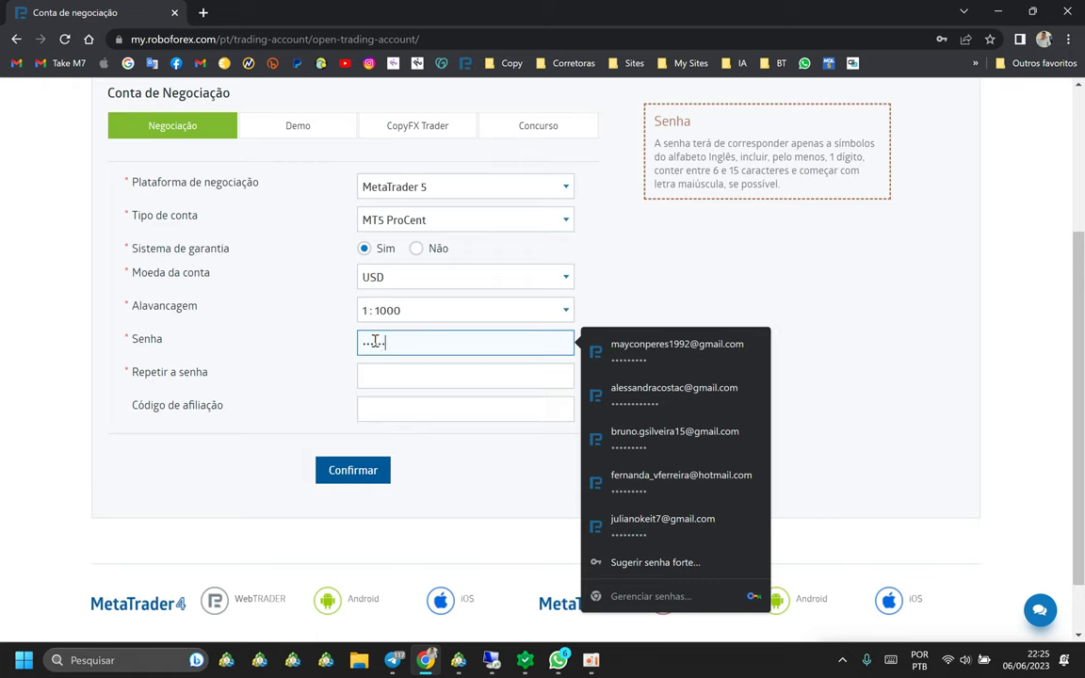
type("**")
left_click(424, 373)
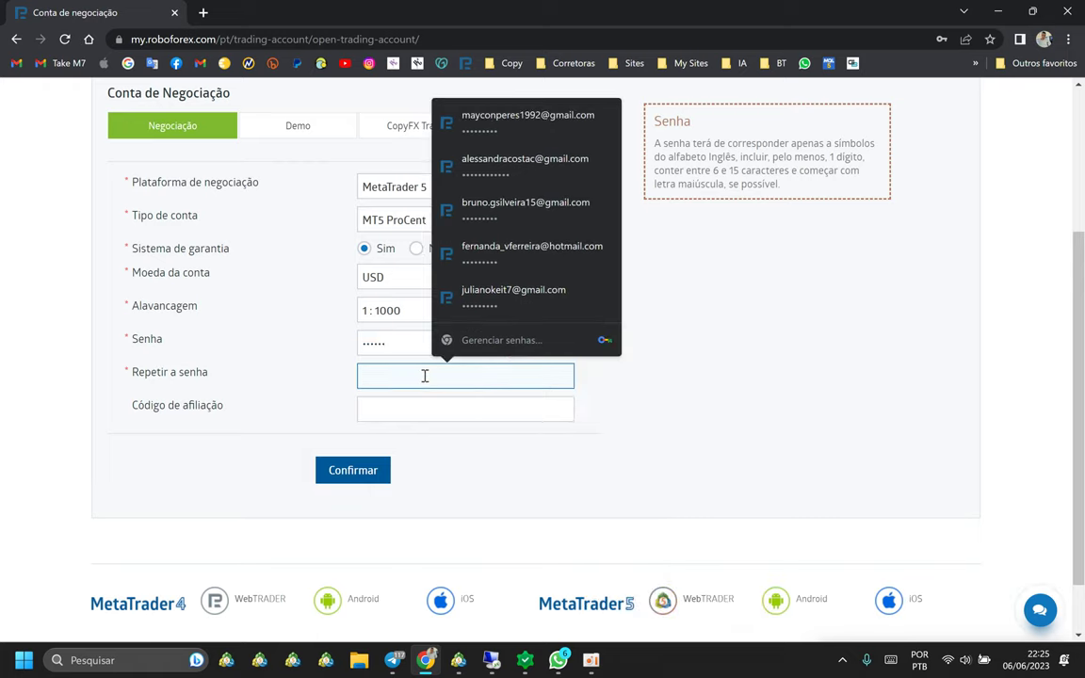
type("***")
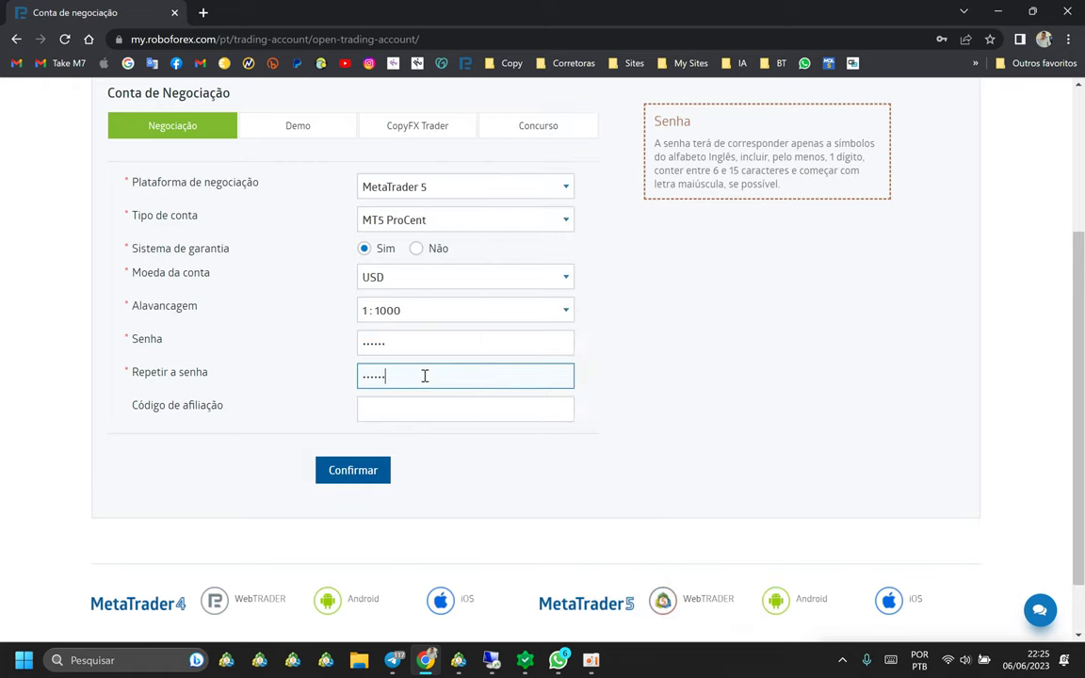
left_click(361, 345)
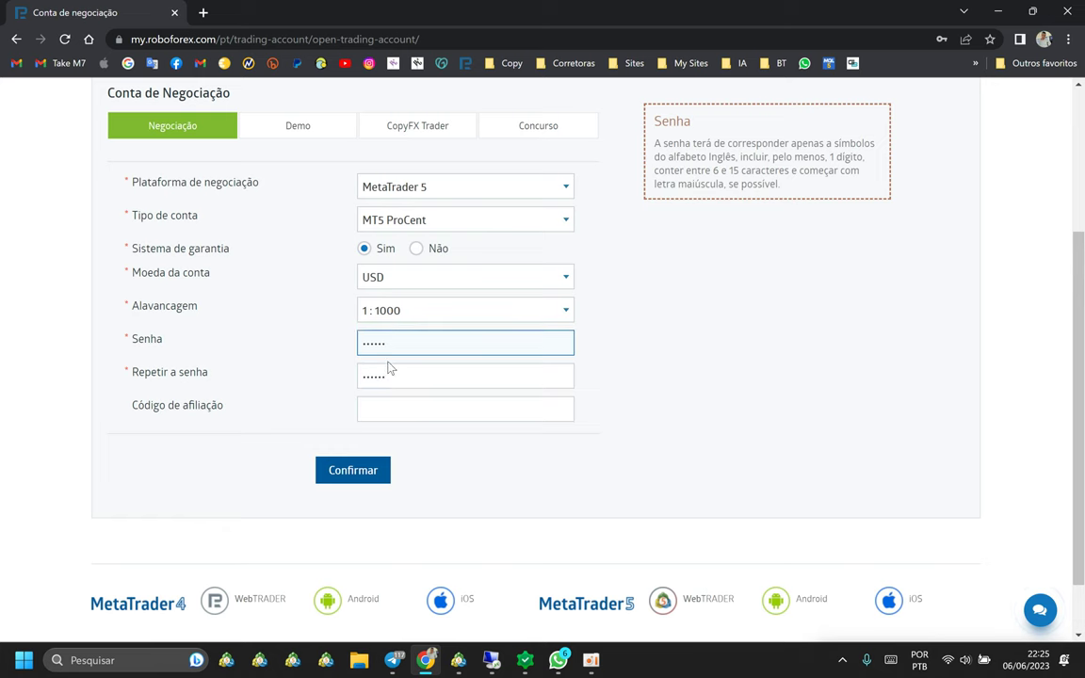
type("*")
type("**")
left_click_drag(399, 383, 315, 375)
type("*******")
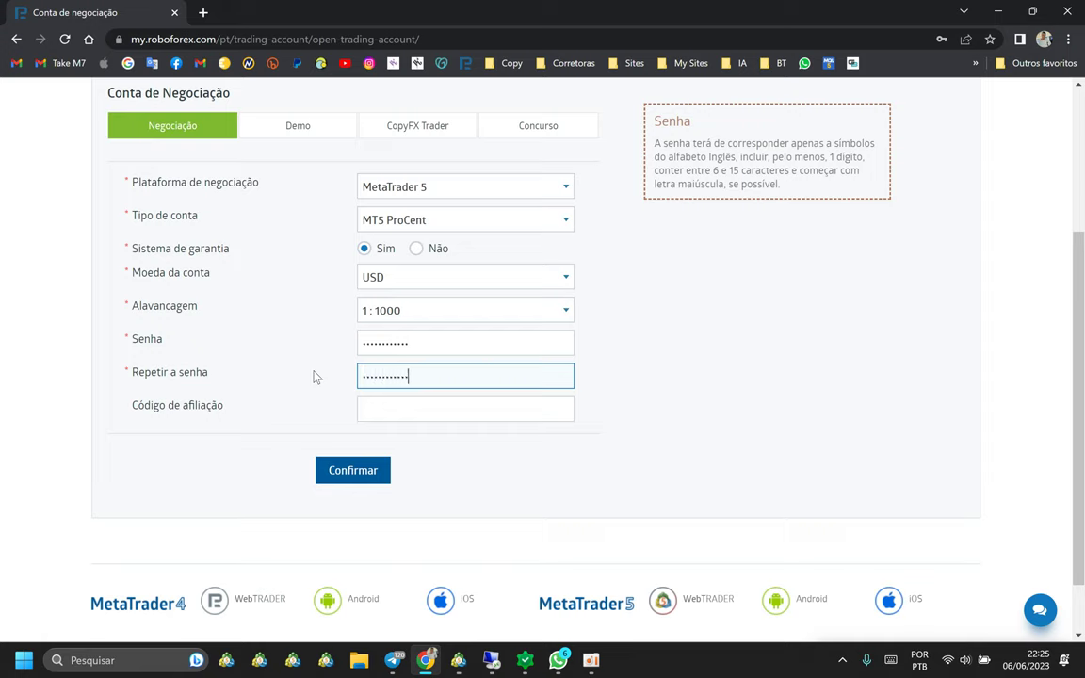
left_click(381, 408)
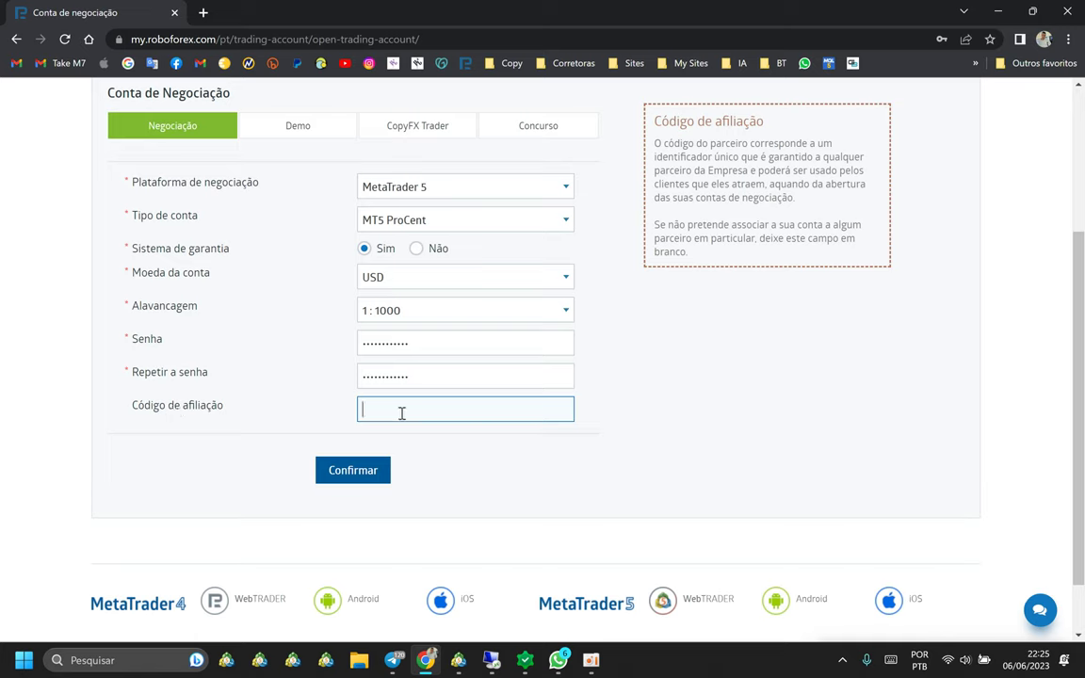
Enter the affiliate code, submit, correct the rejected AgentId code, and resubmit the form
type("tkz")
left_click(348, 471)
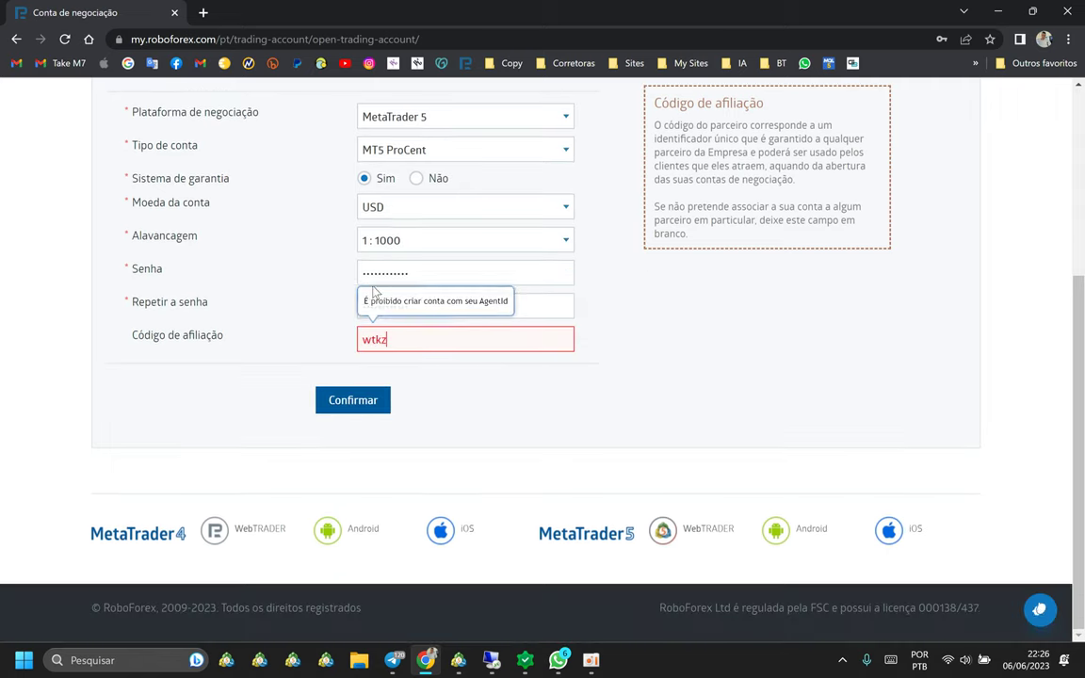
left_click(366, 344)
double_click(400, 341)
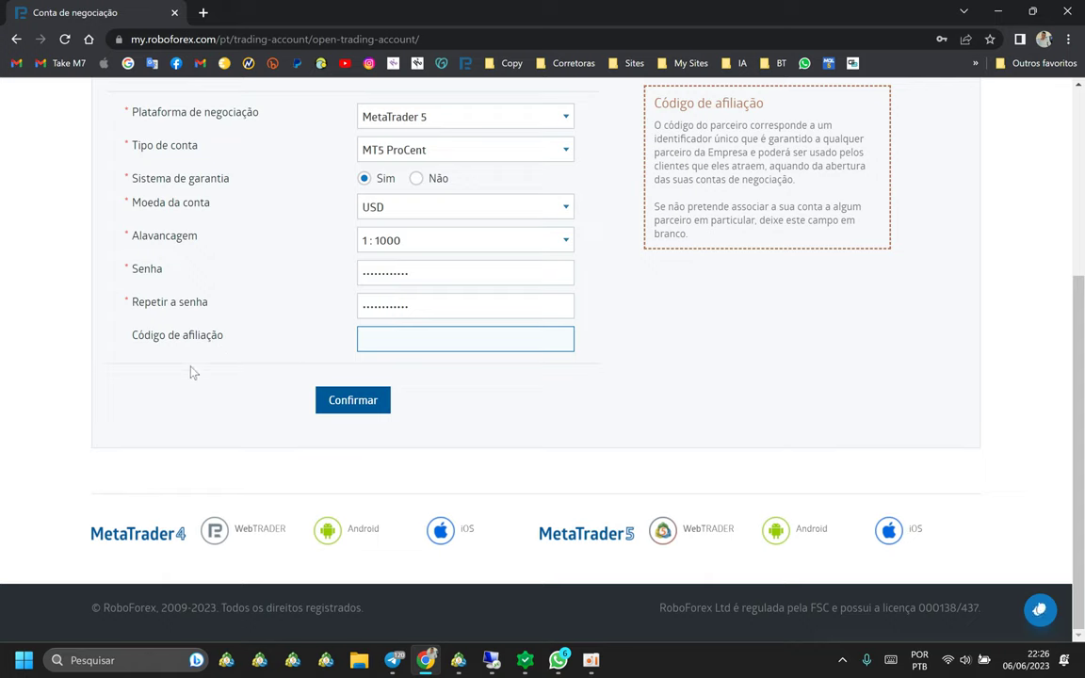
left_click_drag(134, 336, 370, 341)
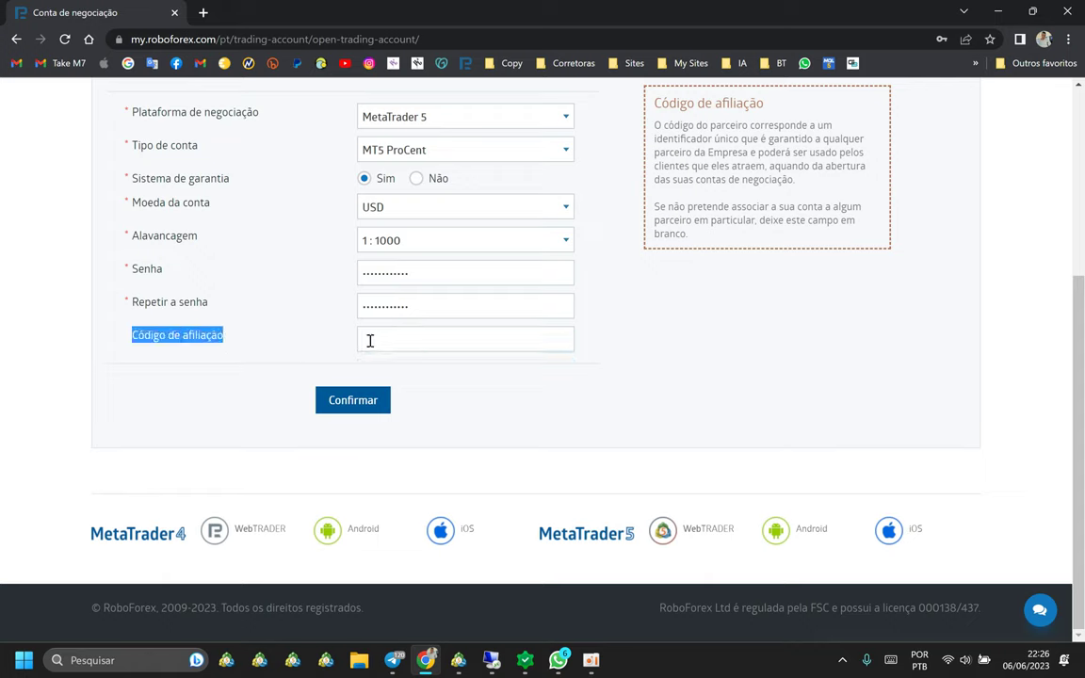
left_click(216, 336)
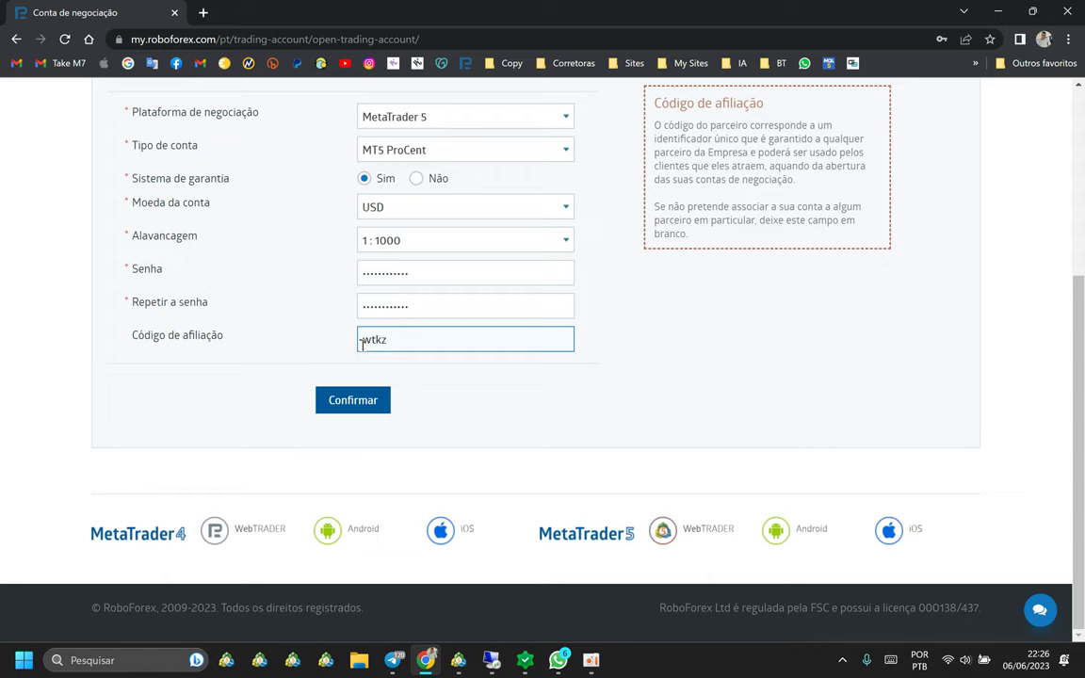
left_click(354, 401)
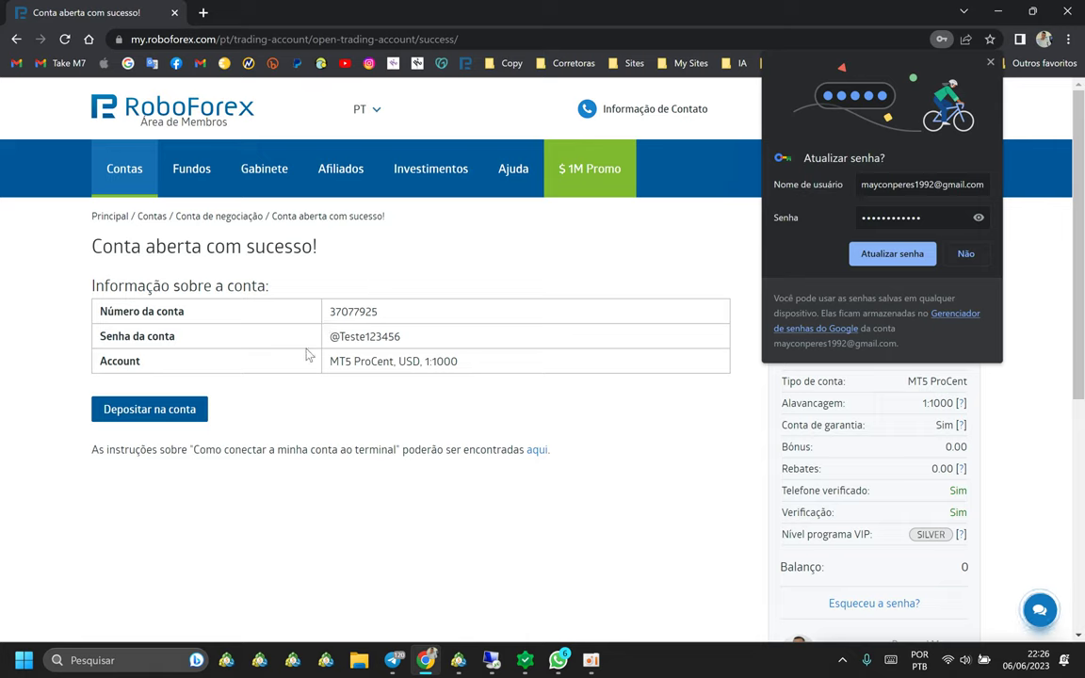
Dismiss the password prompt, select the whole account information table, and search Windows for 'bloco'
left_click(990, 63)
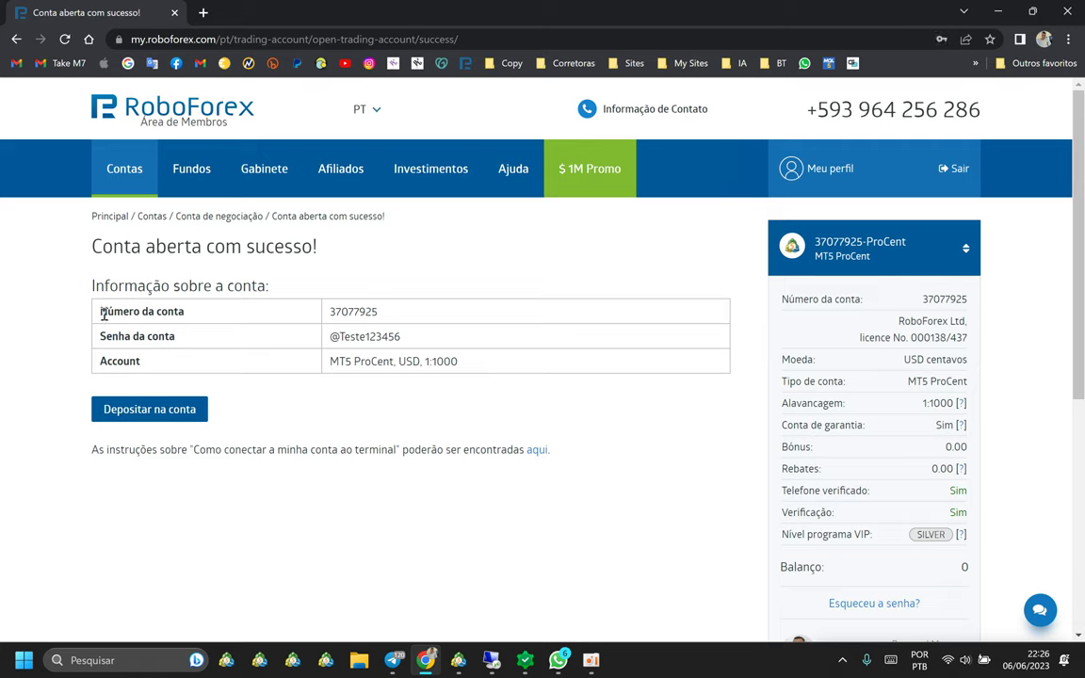
left_click_drag(98, 314, 378, 315)
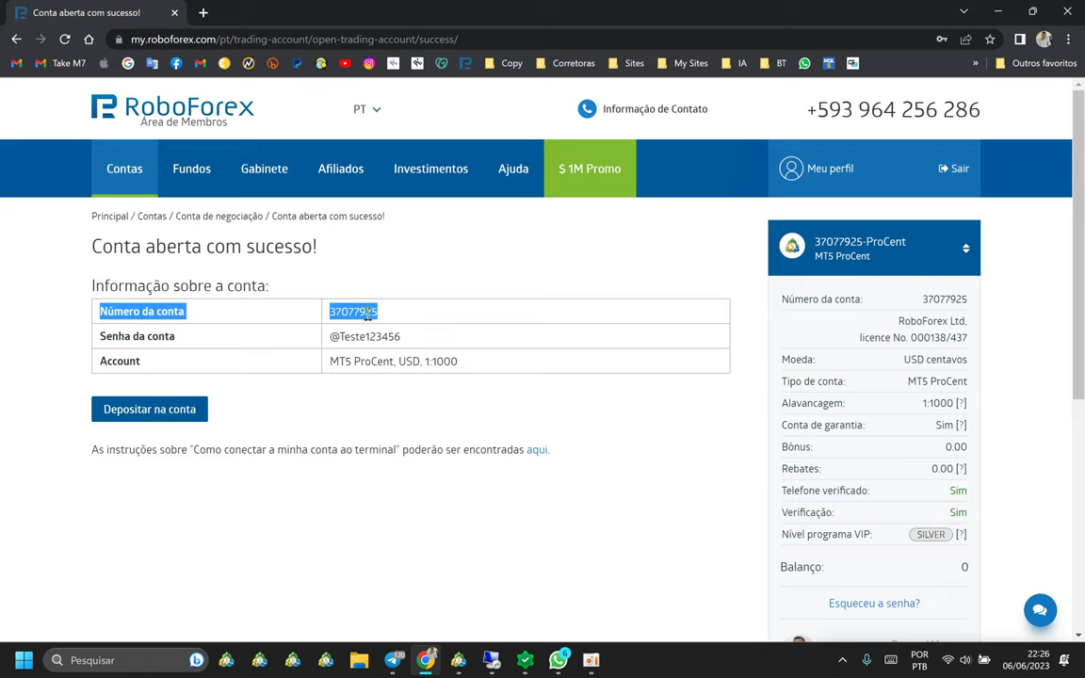
double_click(367, 313)
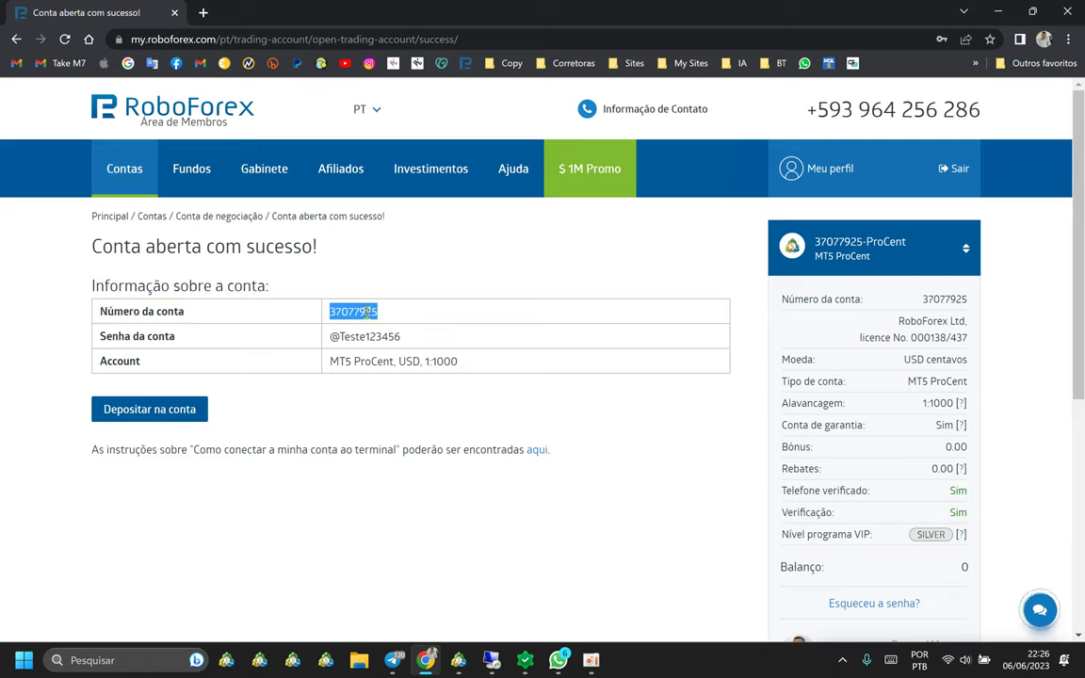
left_click(395, 315)
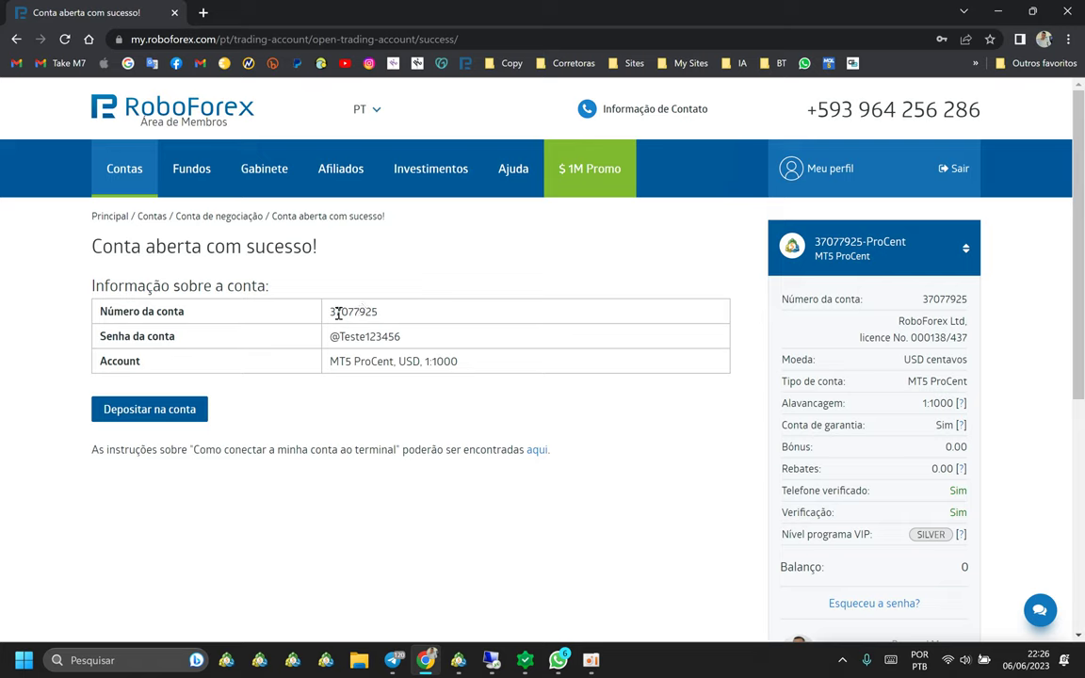
left_click_drag(325, 312, 384, 320)
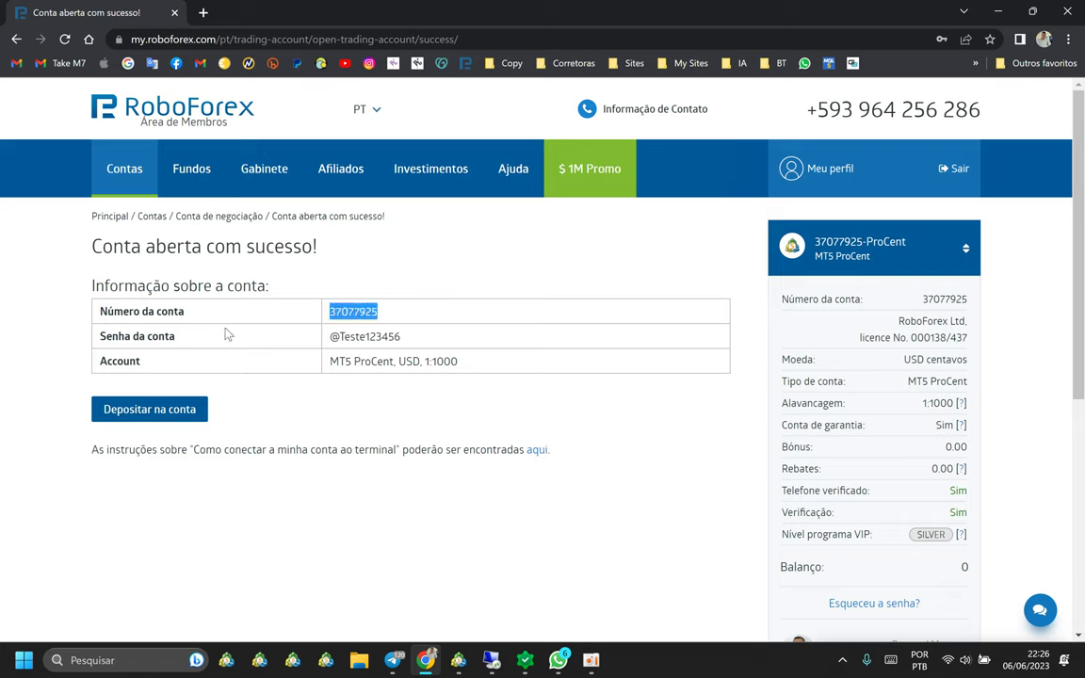
left_click_drag(98, 336, 194, 347)
left_click(295, 344)
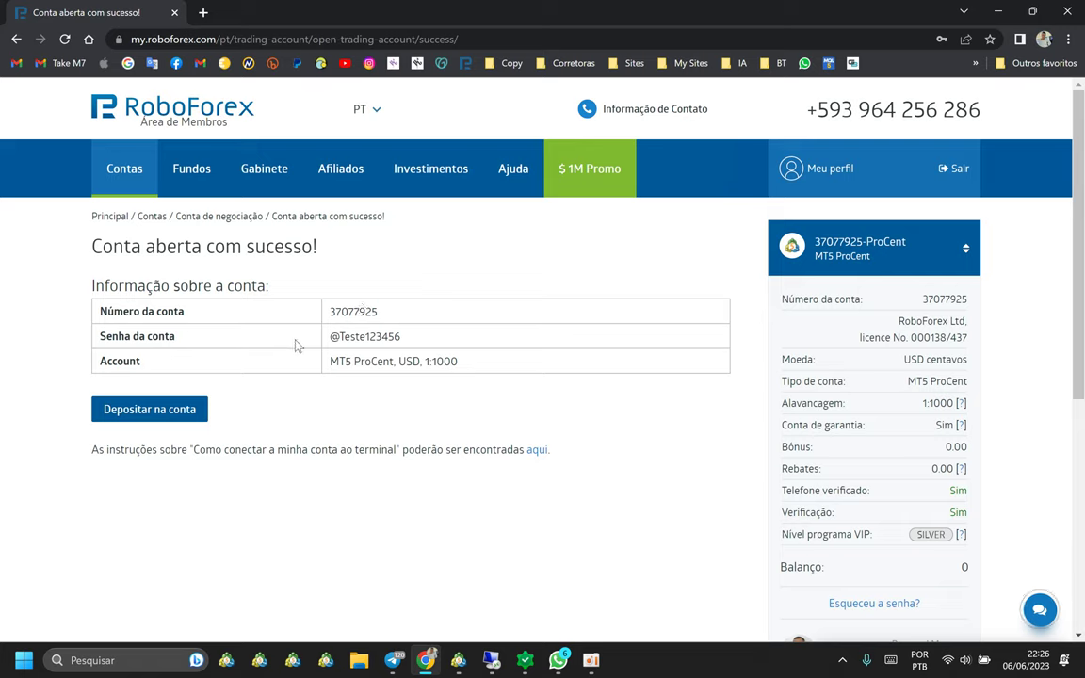
left_click_drag(330, 312, 401, 315)
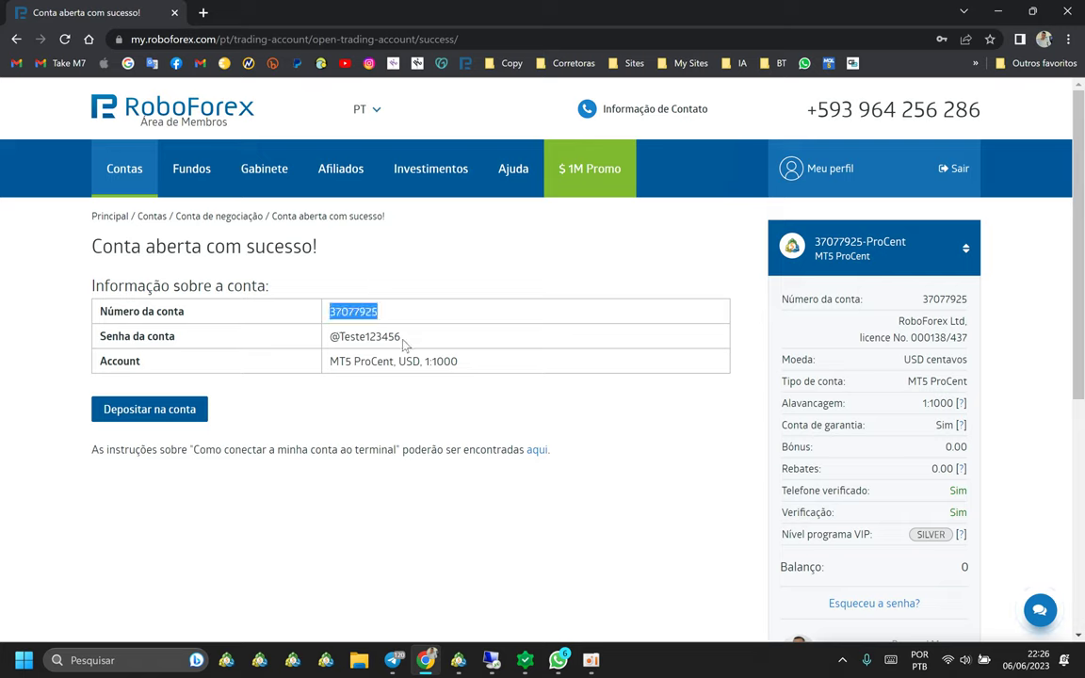
left_click(405, 344)
left_click_drag(482, 370, 84, 321)
key("ctrl+c")
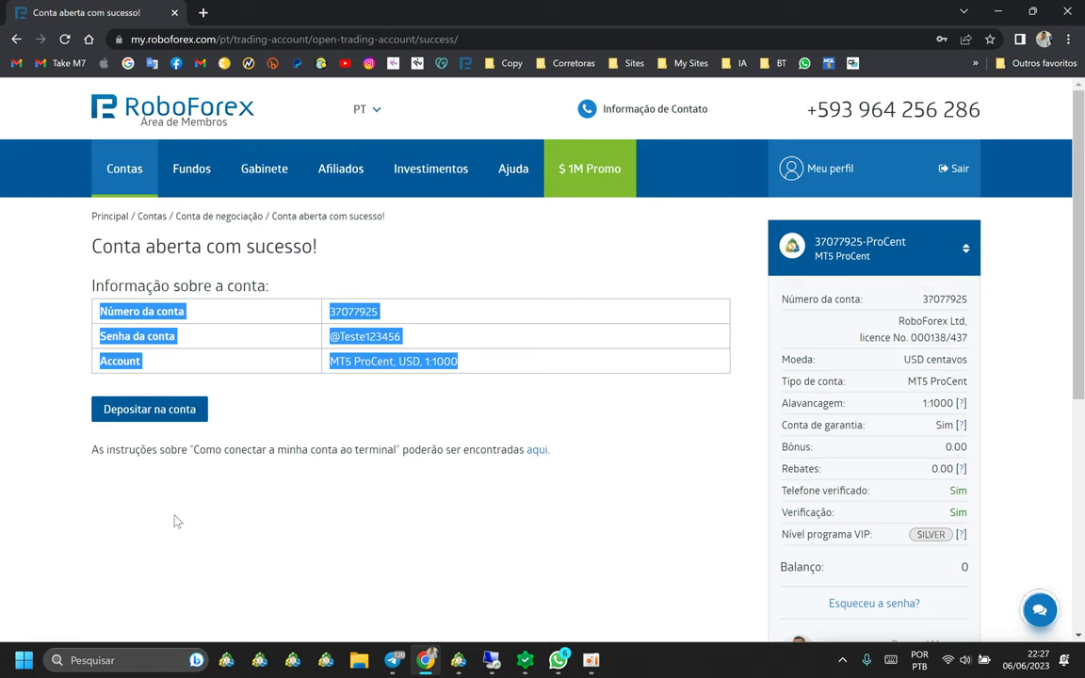
left_click(28, 661)
type("bloco")
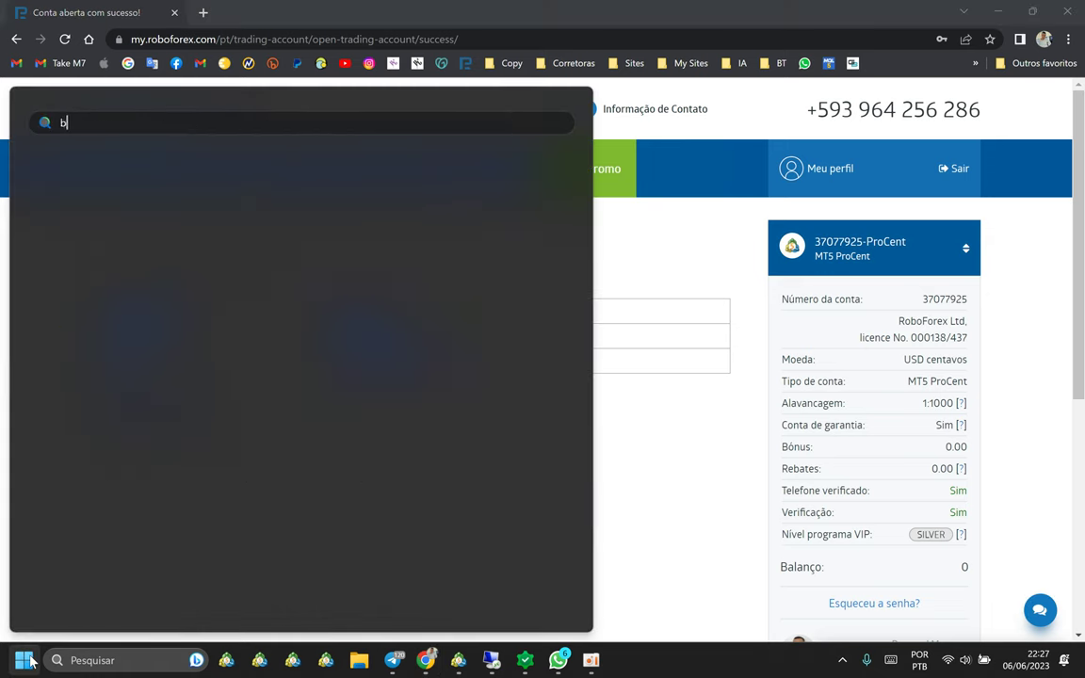
Paste the copied account details into a new Notepad note and go back to RoboForex
left_click(427, 276)
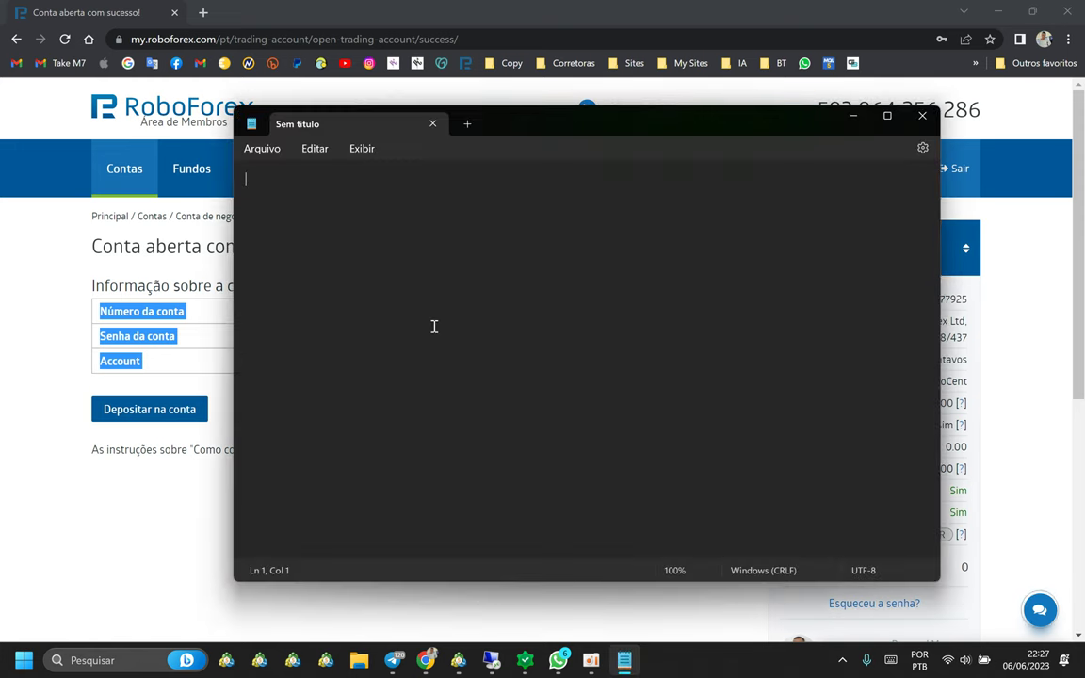
key("ctrl+v")
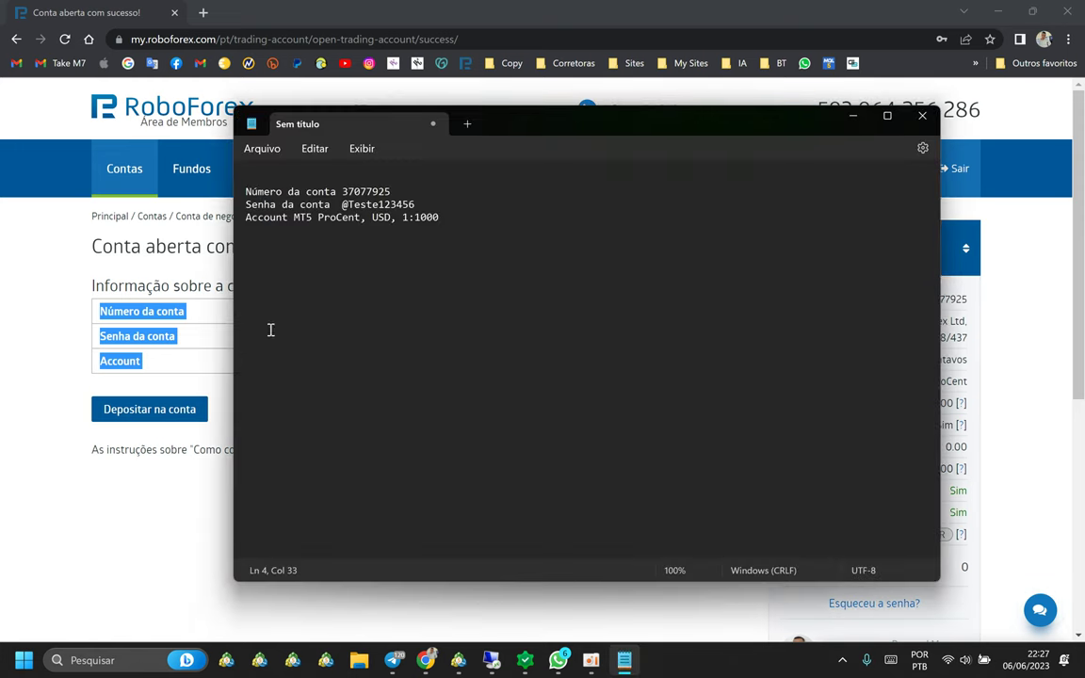
left_click(53, 293)
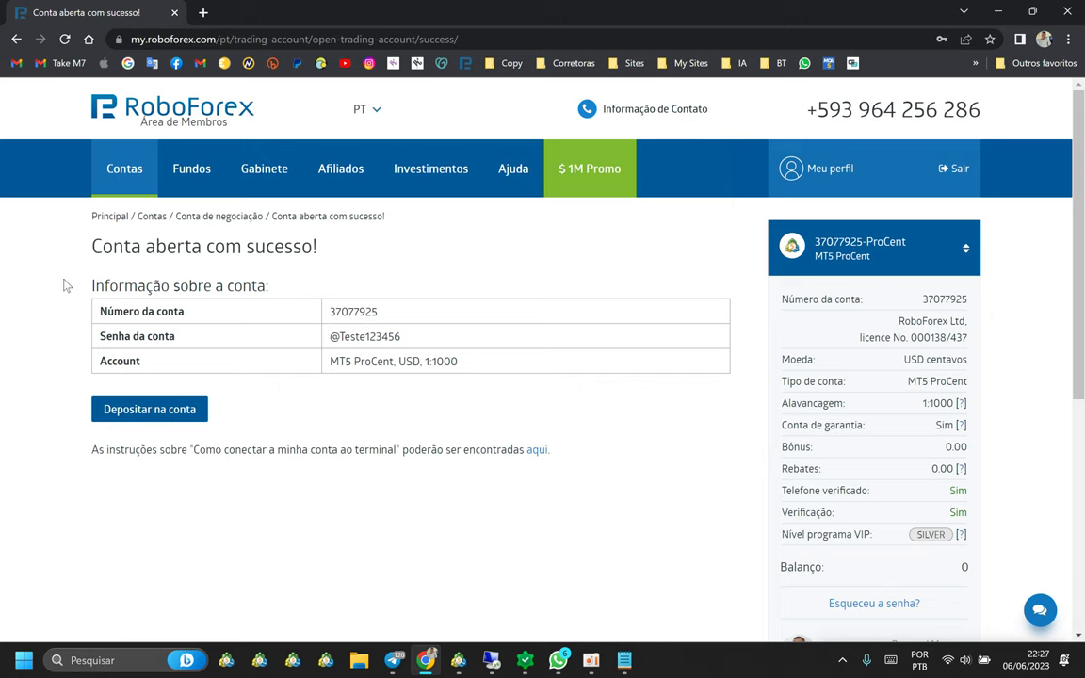
Open the Contas overview page listing the new ProCent account with the other accounts
mouse_move(121, 174)
left_click(120, 174)
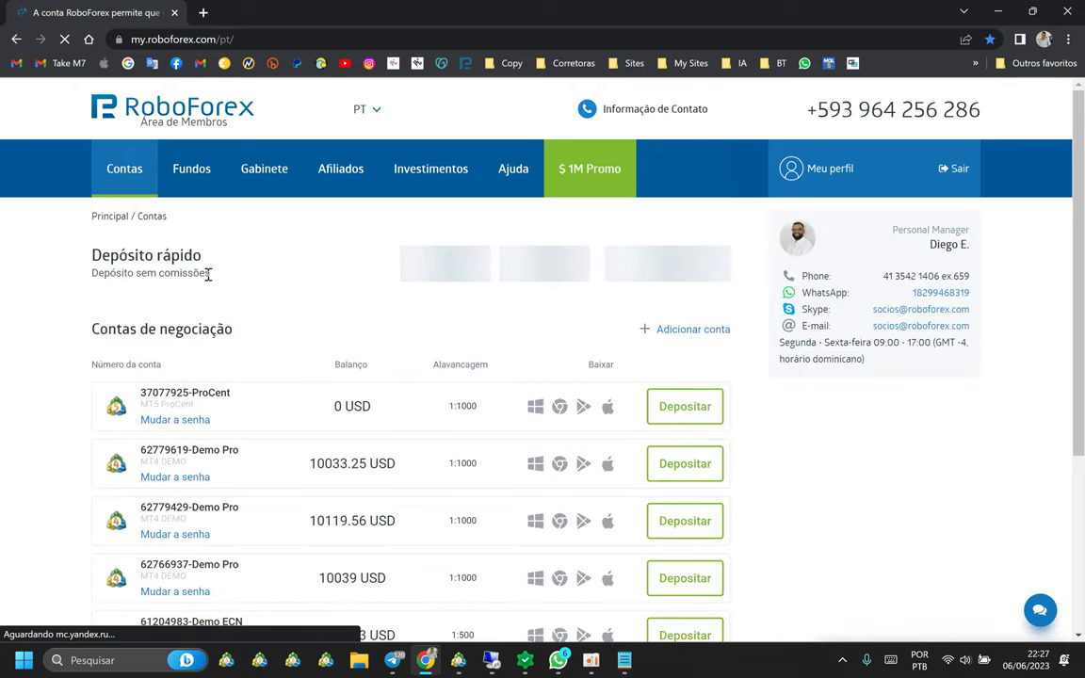
scroll(217, 311, "down", 2)
scroll(141, 169, "up", 2)
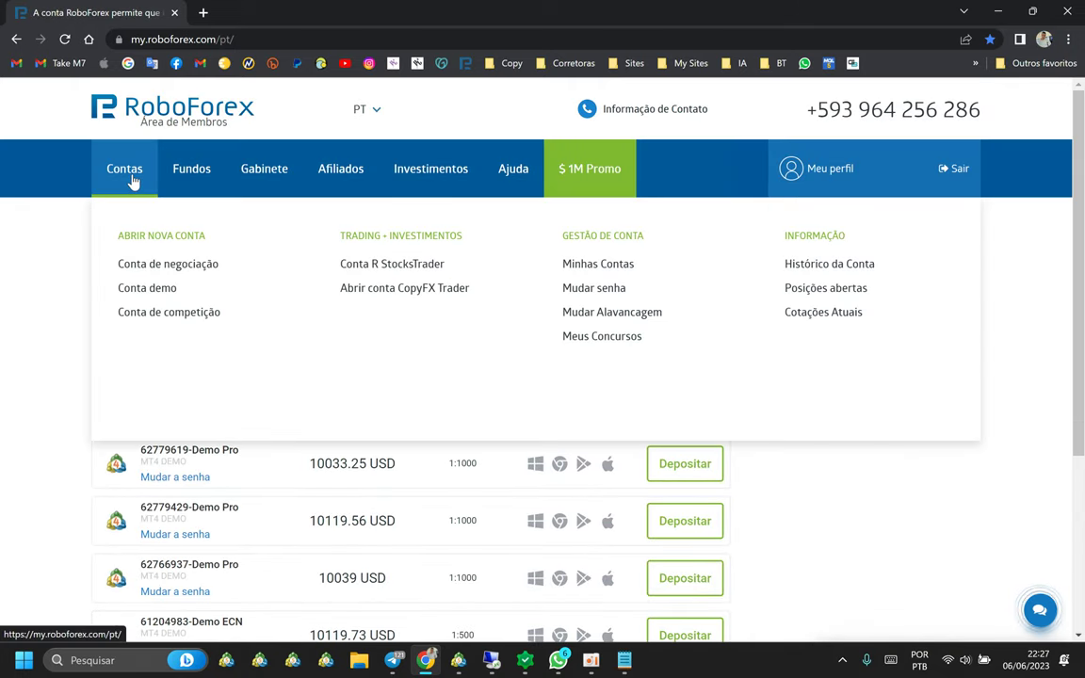
mouse_move(111, 166)
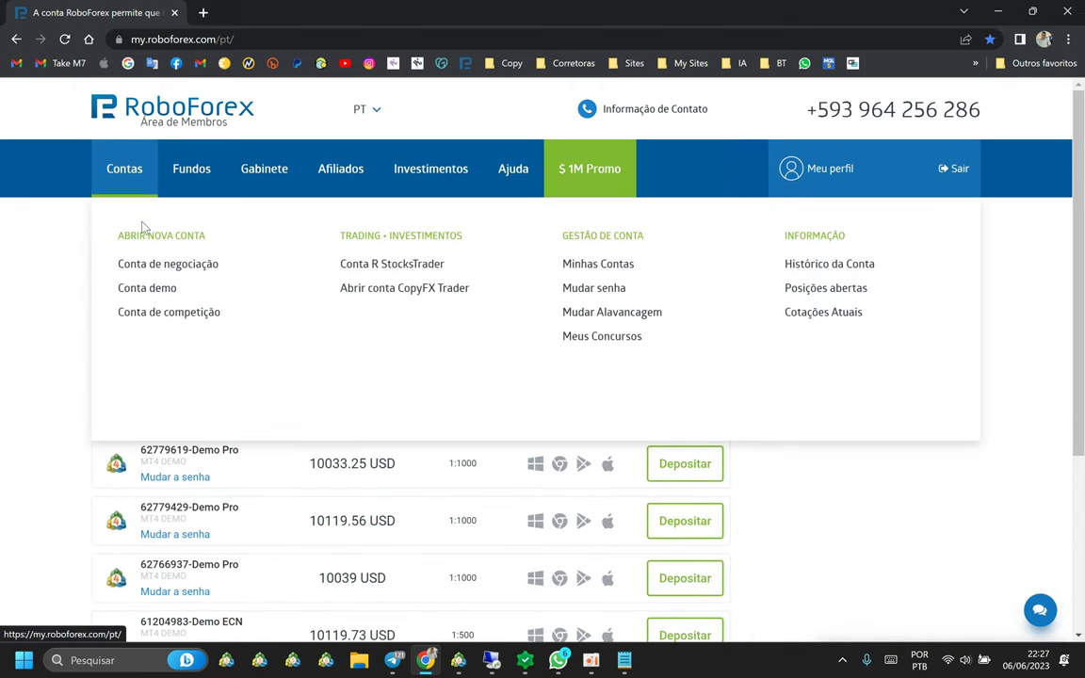
left_click(155, 267)
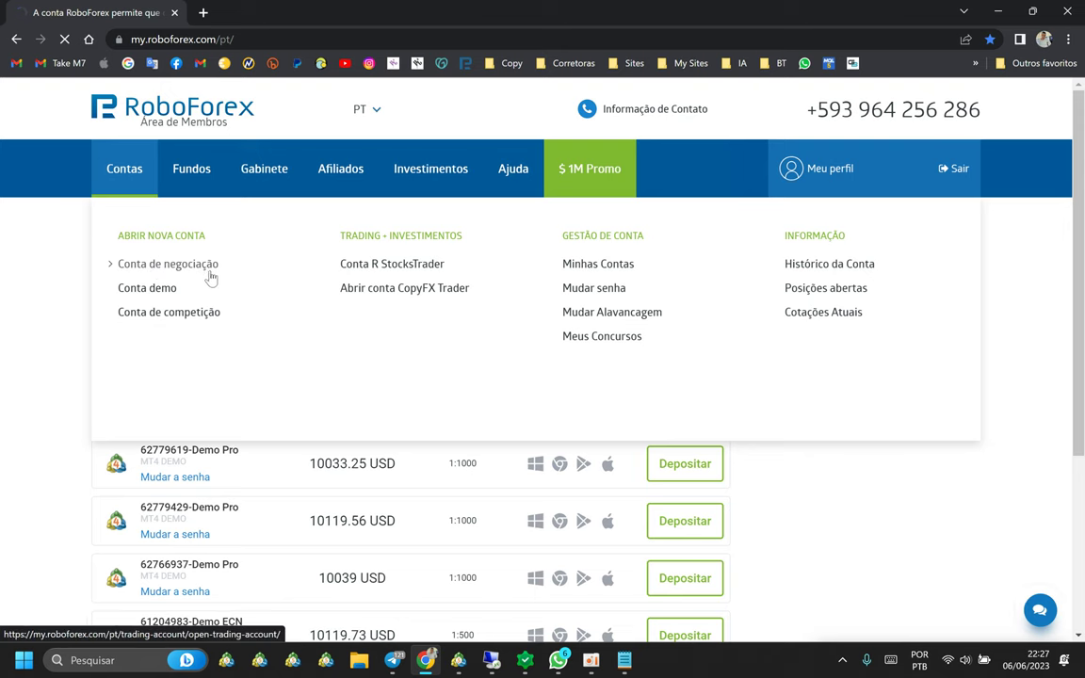
scroll(369, 475, "down", 3)
scroll(369, 476, "up", 3)
scroll(375, 432, "down", 2)
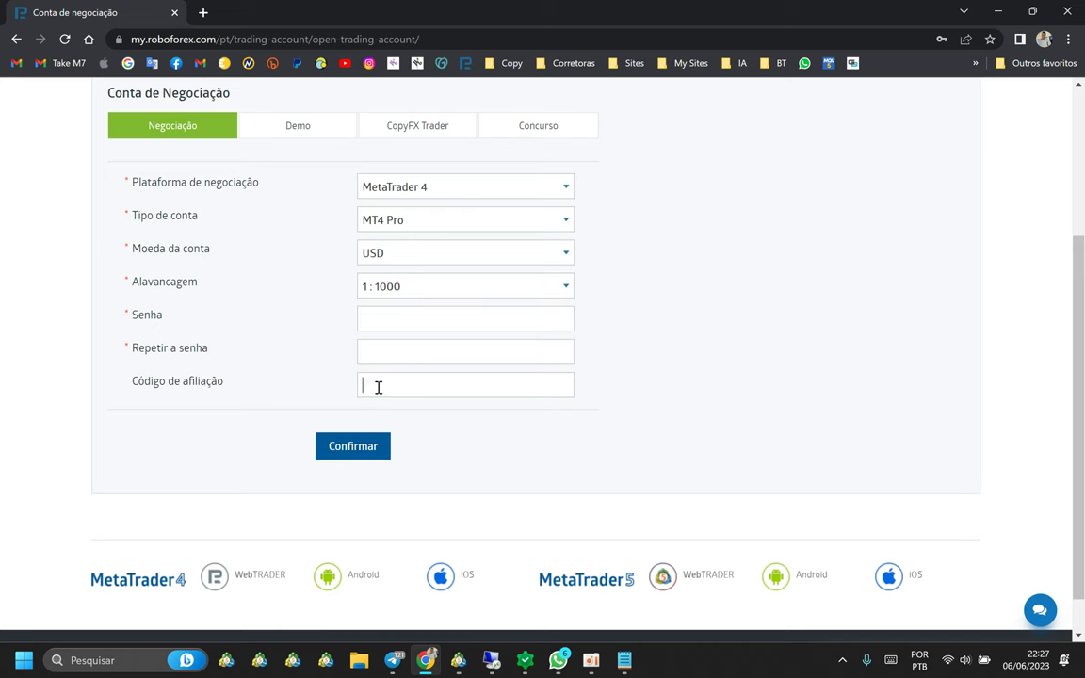
left_click(378, 387)
scroll(325, 332, "up", 1)
left_click(396, 262)
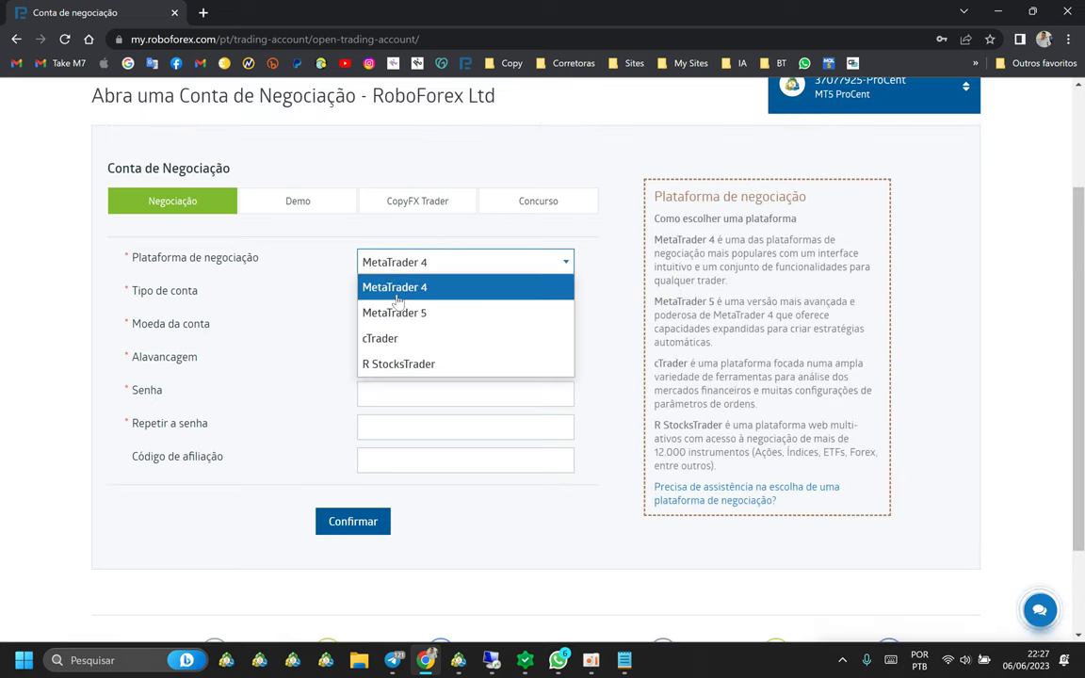
left_click(397, 312)
left_click(396, 296)
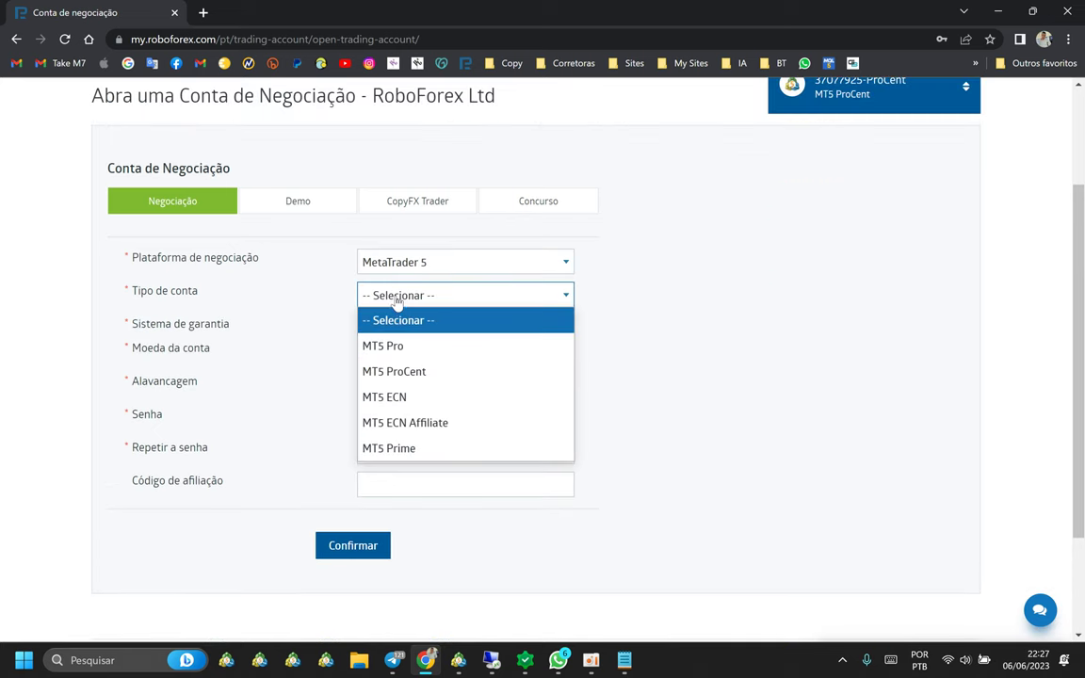
left_click(391, 373)
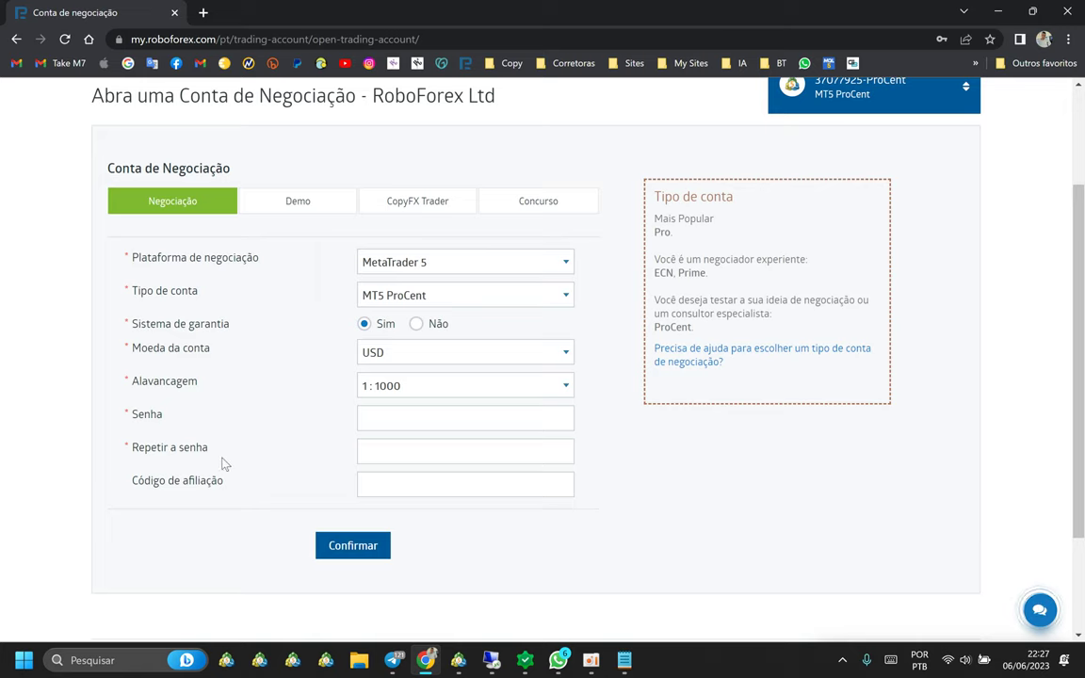
scroll(223, 459, "up", 2)
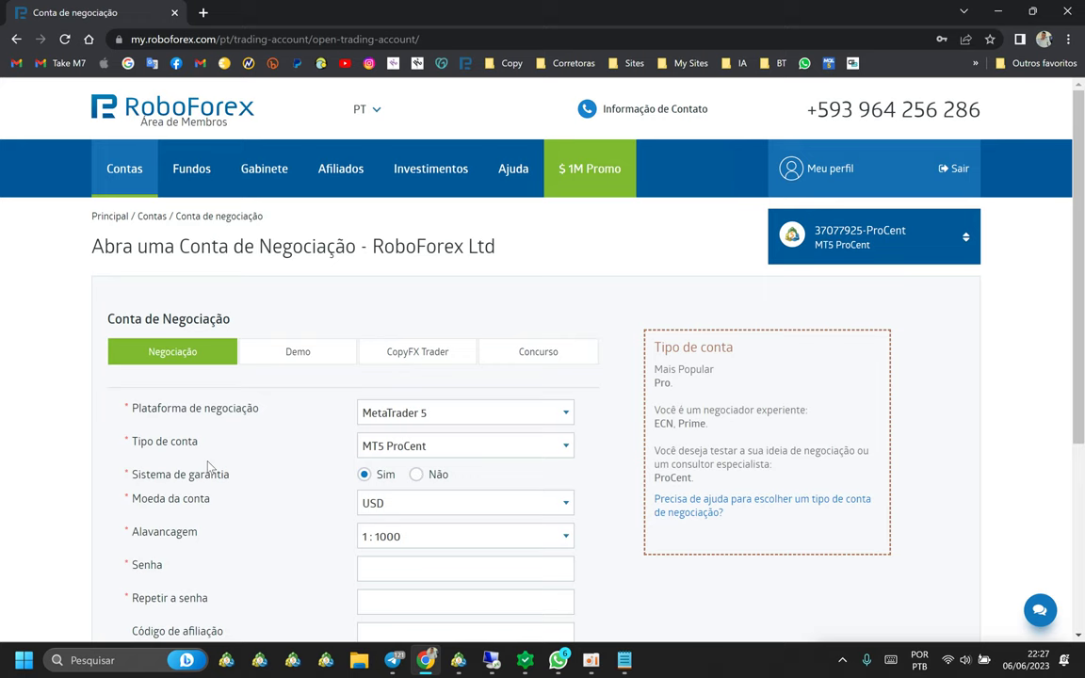
left_click(127, 168)
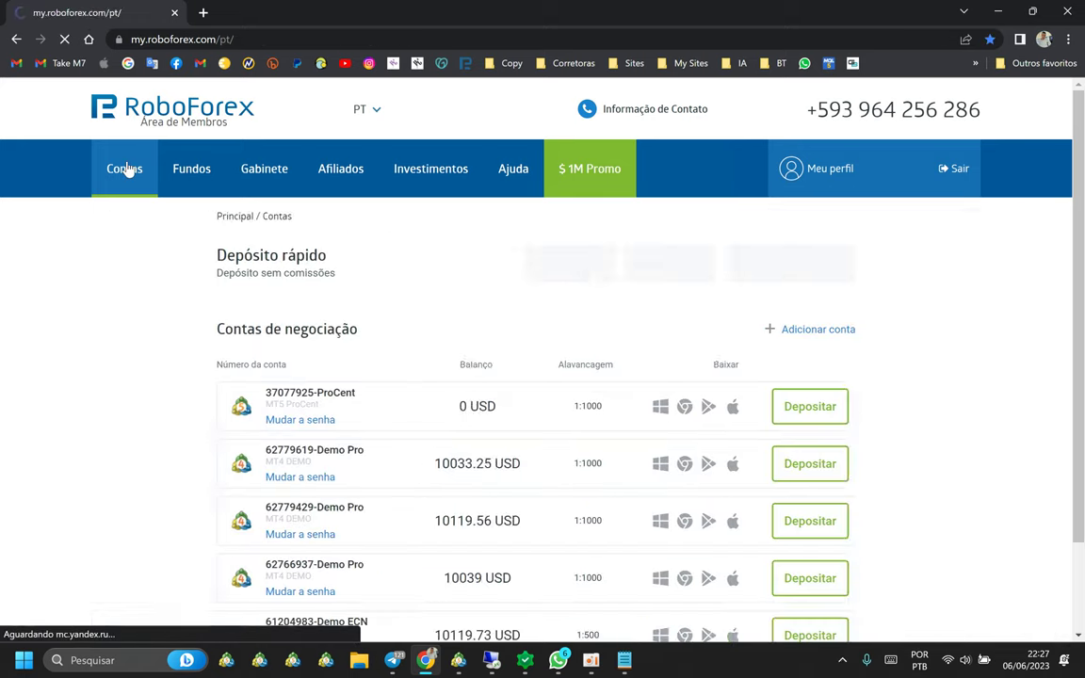
left_click_drag(140, 392, 232, 393)
left_click(181, 399)
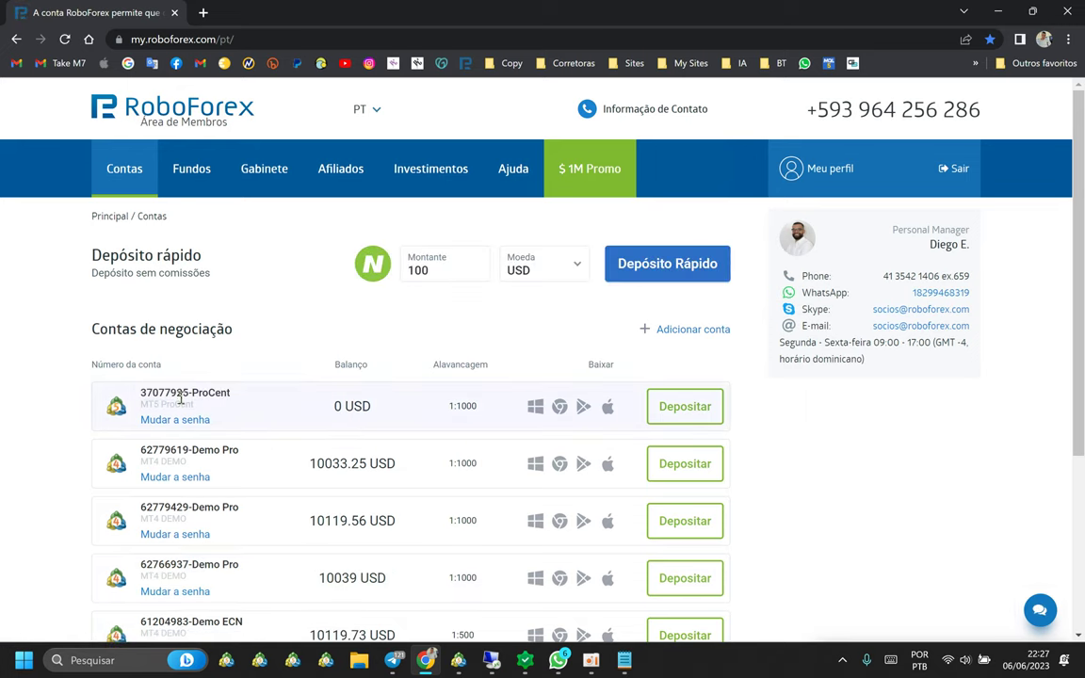
left_click(624, 660)
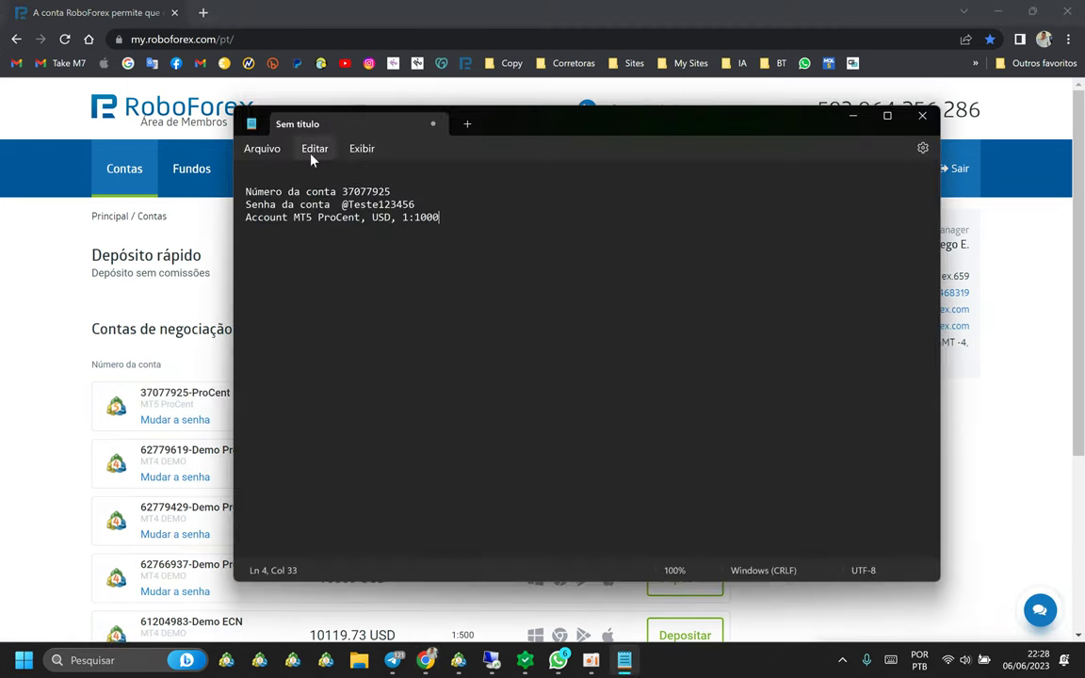
left_click_drag(341, 194, 398, 194)
left_click(400, 192)
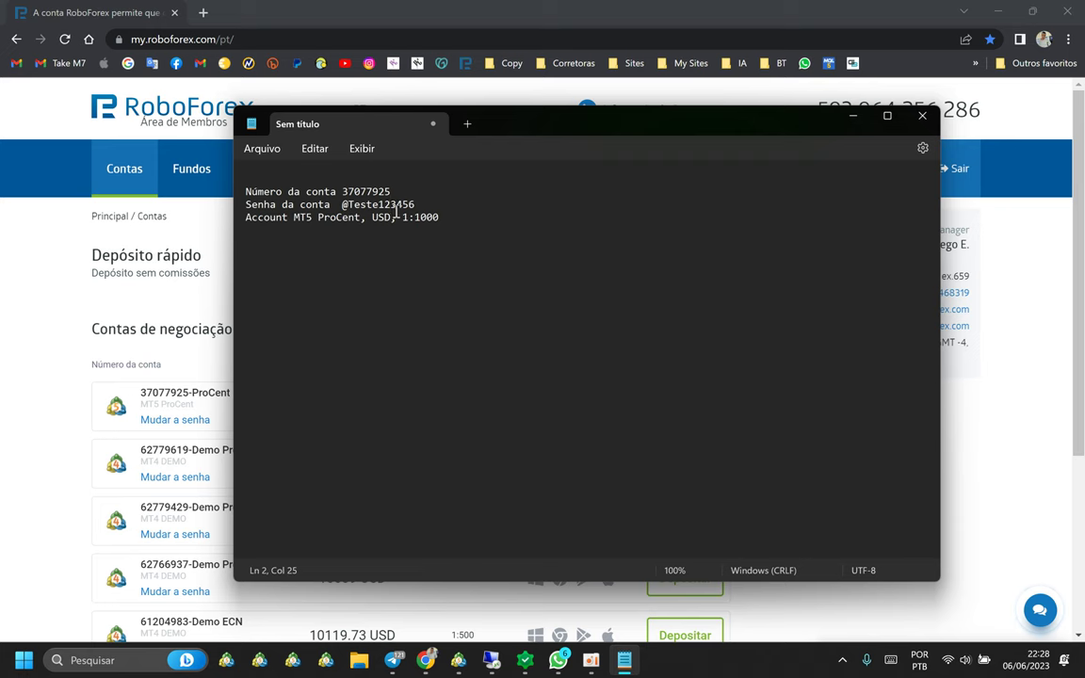
left_click(852, 117)
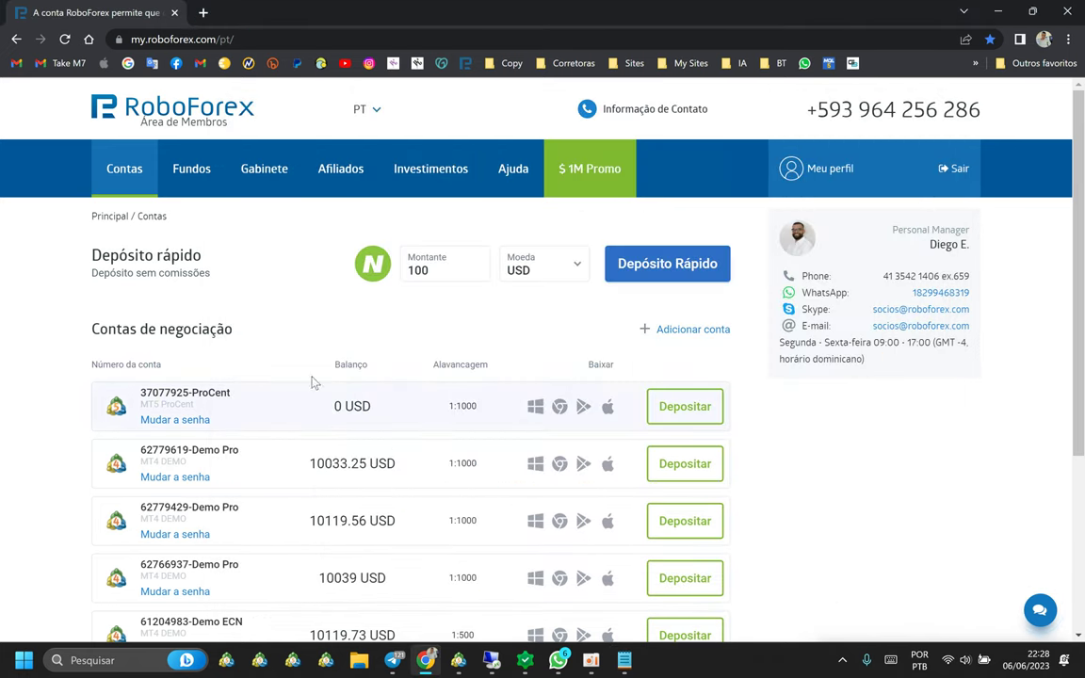
Start a deposit into the new ProCent account, check the saved account number in Notepad, then minimize it
left_click(669, 420)
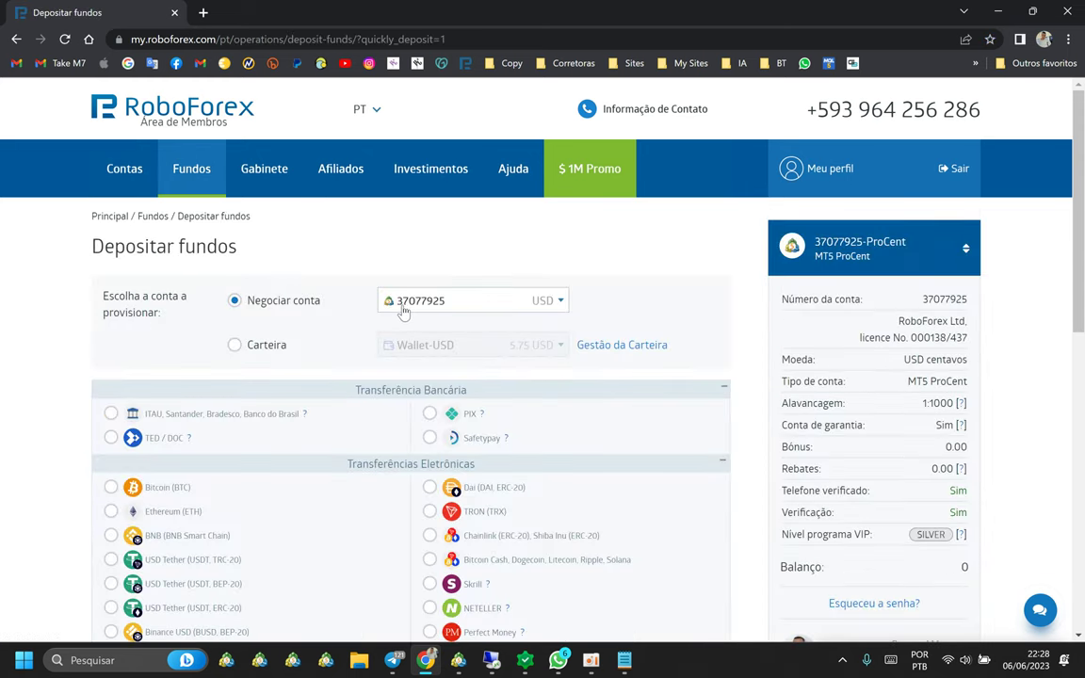
left_click(625, 660)
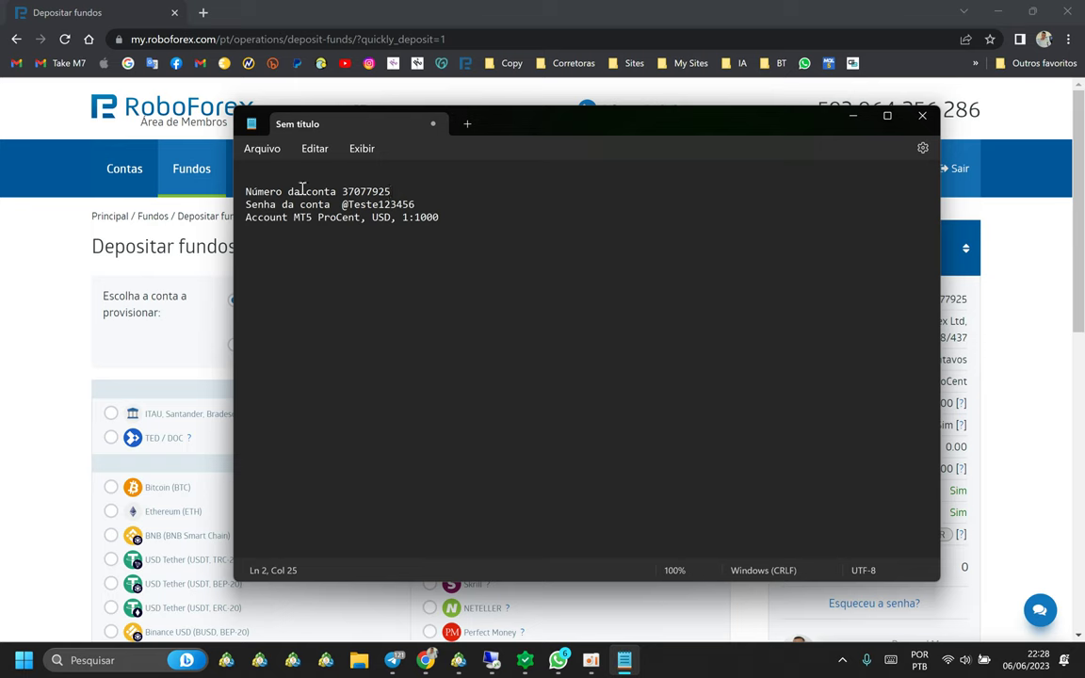
left_click_drag(367, 188, 397, 189)
left_click(853, 115)
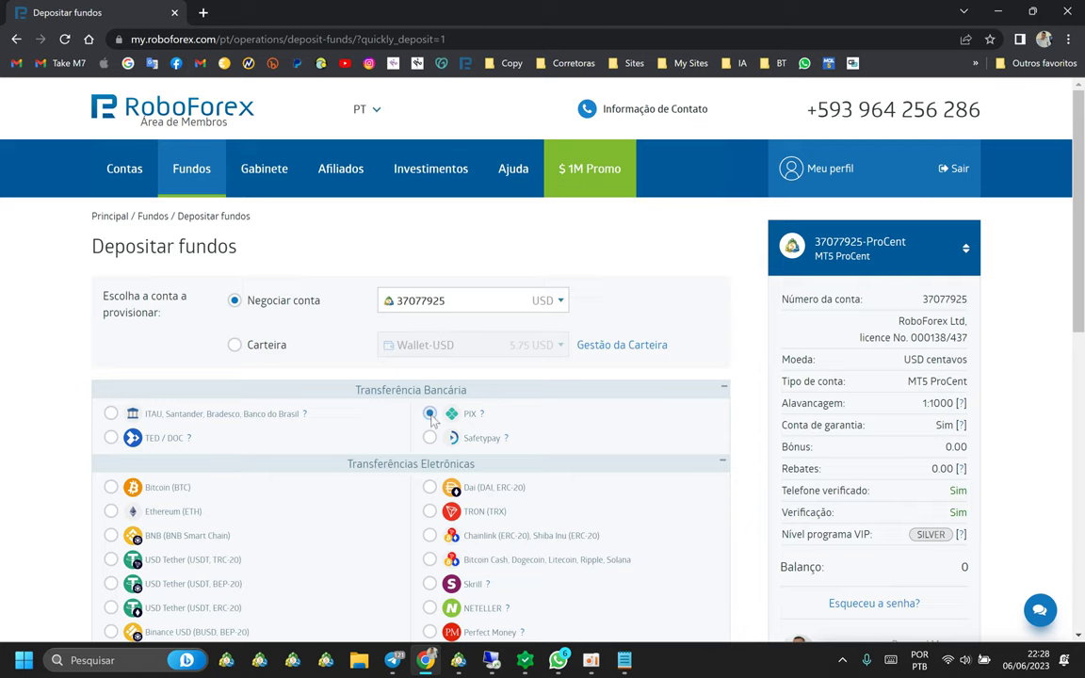
Enter 550 BRL as the deposit amount in the Montante field
scroll(432, 421, "down", 5)
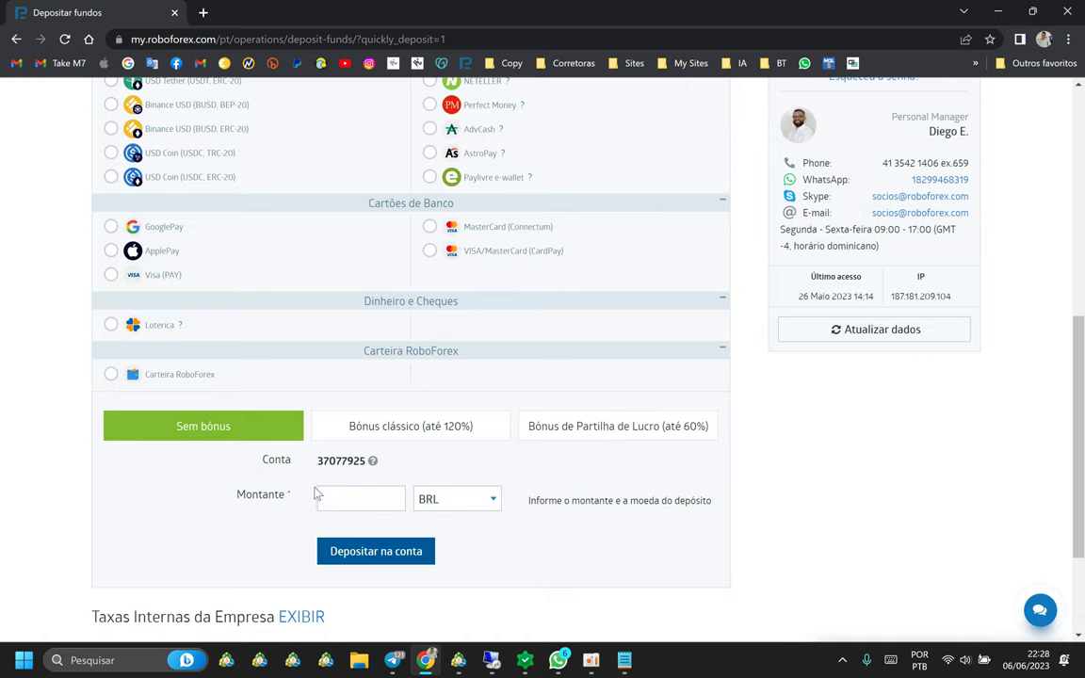
left_click(352, 502)
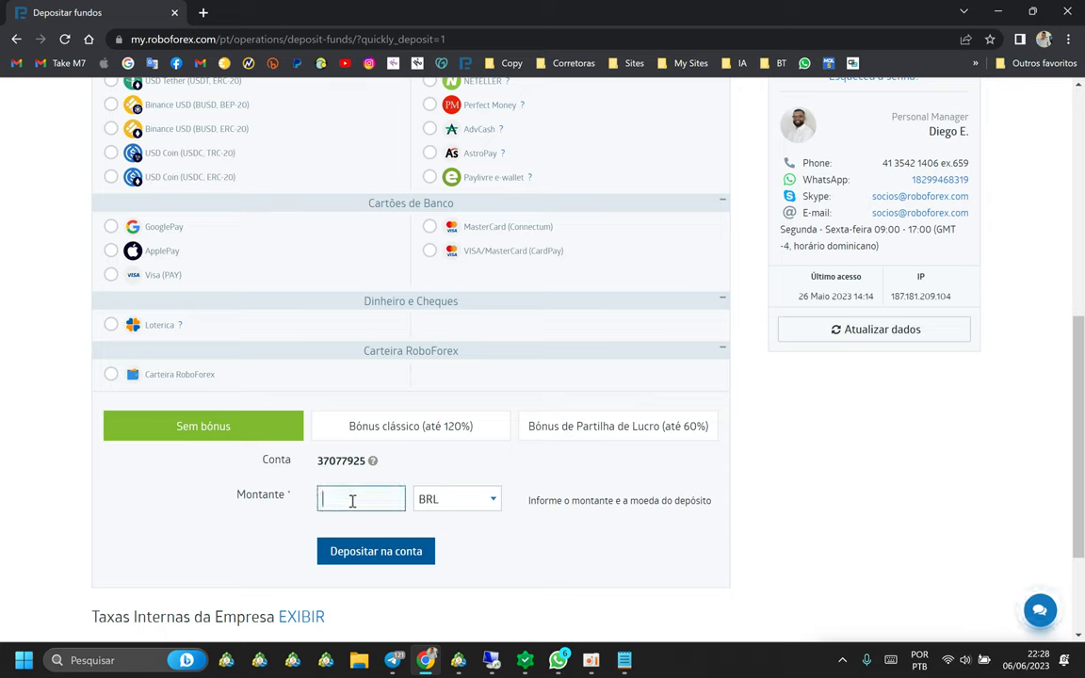
left_click(475, 544)
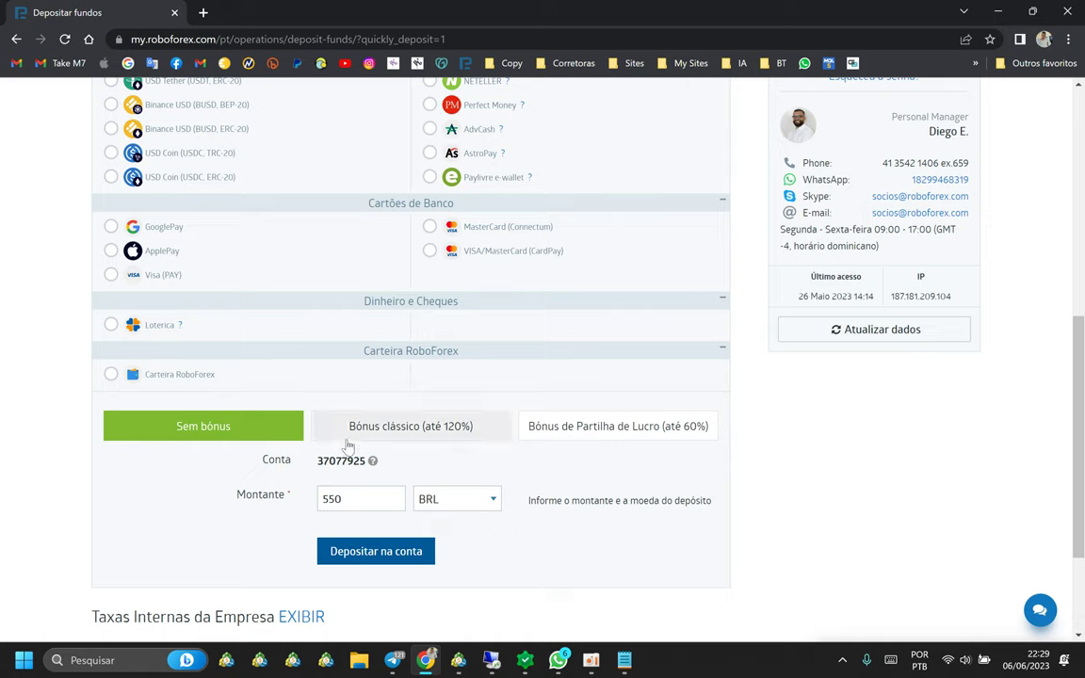
scroll(414, 462, "up", 10)
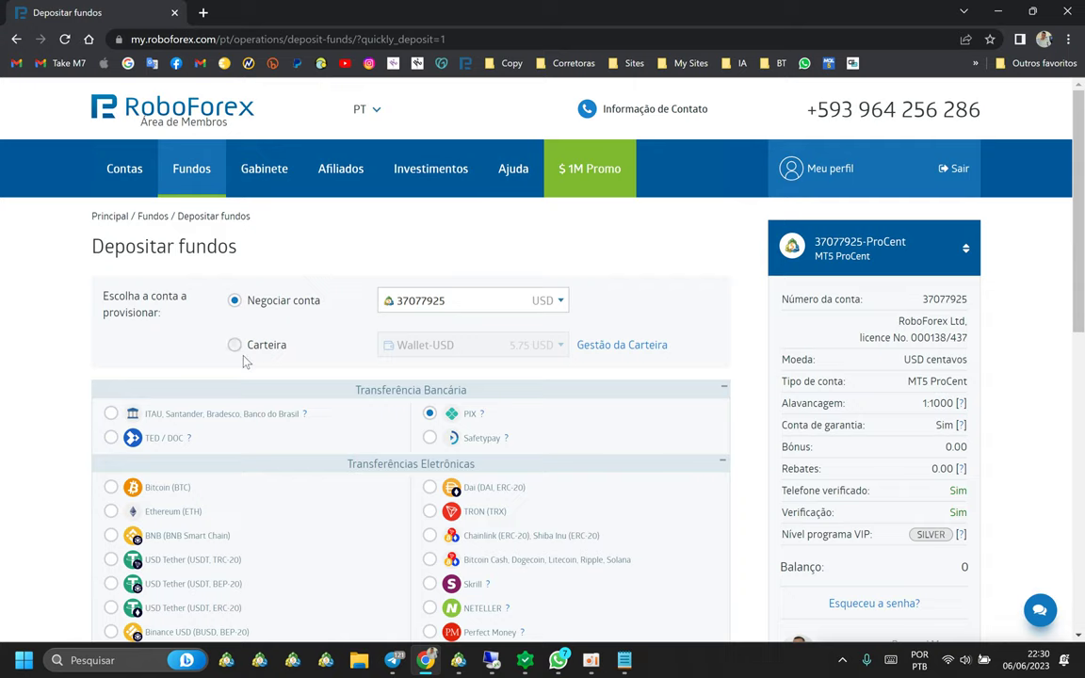
scroll(634, 423, "down", 4)
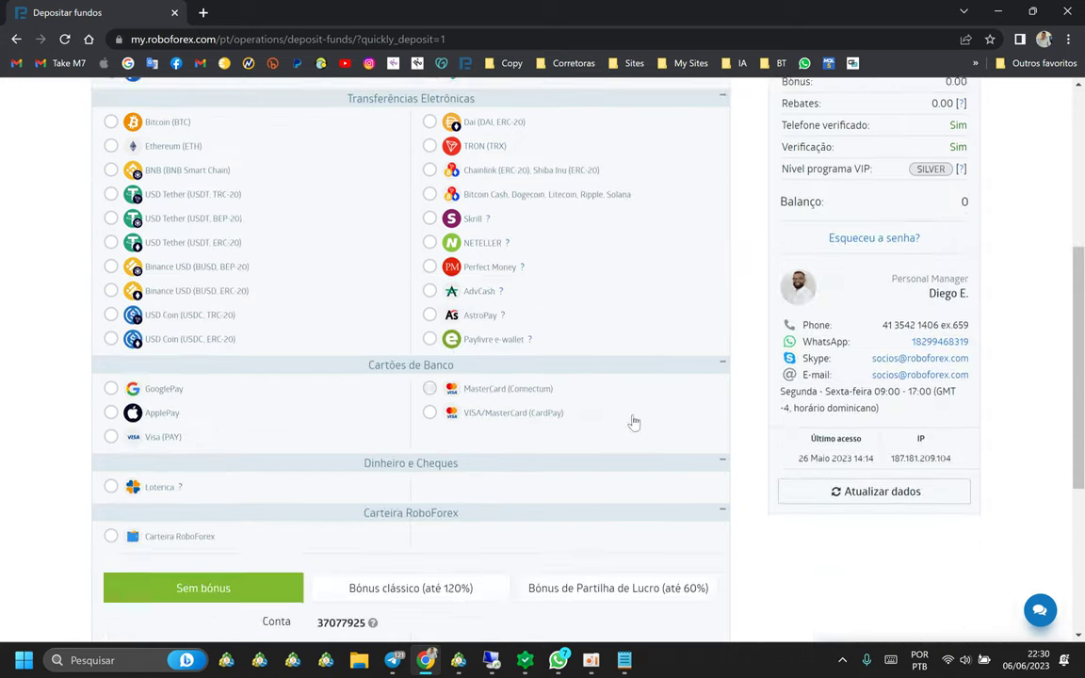
scroll(634, 423, "down", 2)
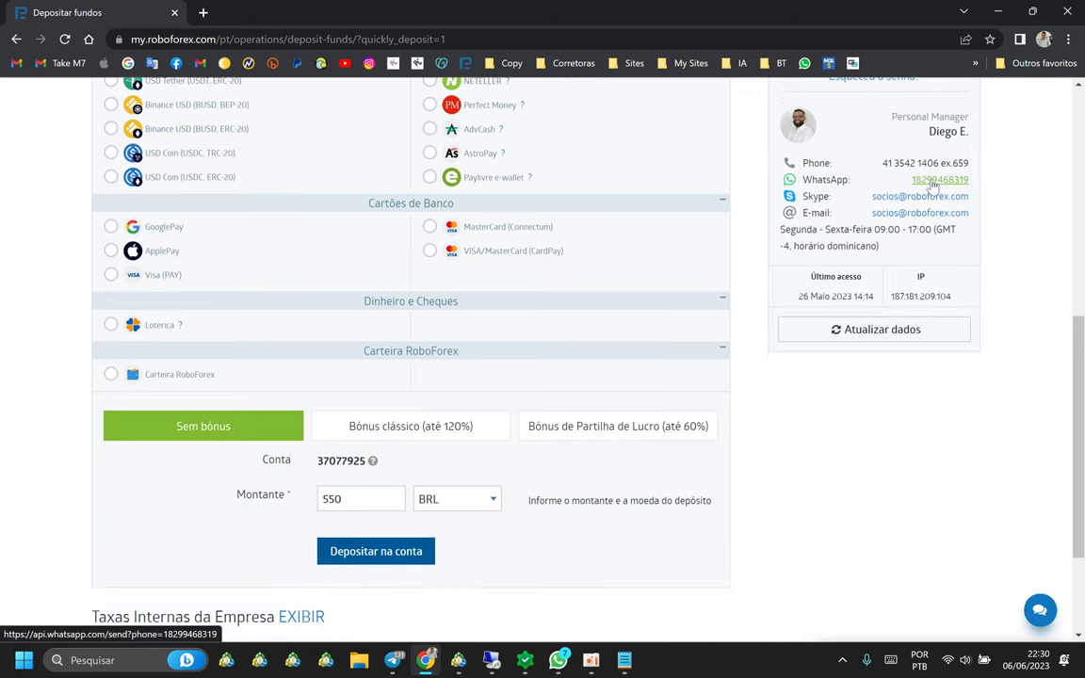
scroll(938, 185, "up", 1)
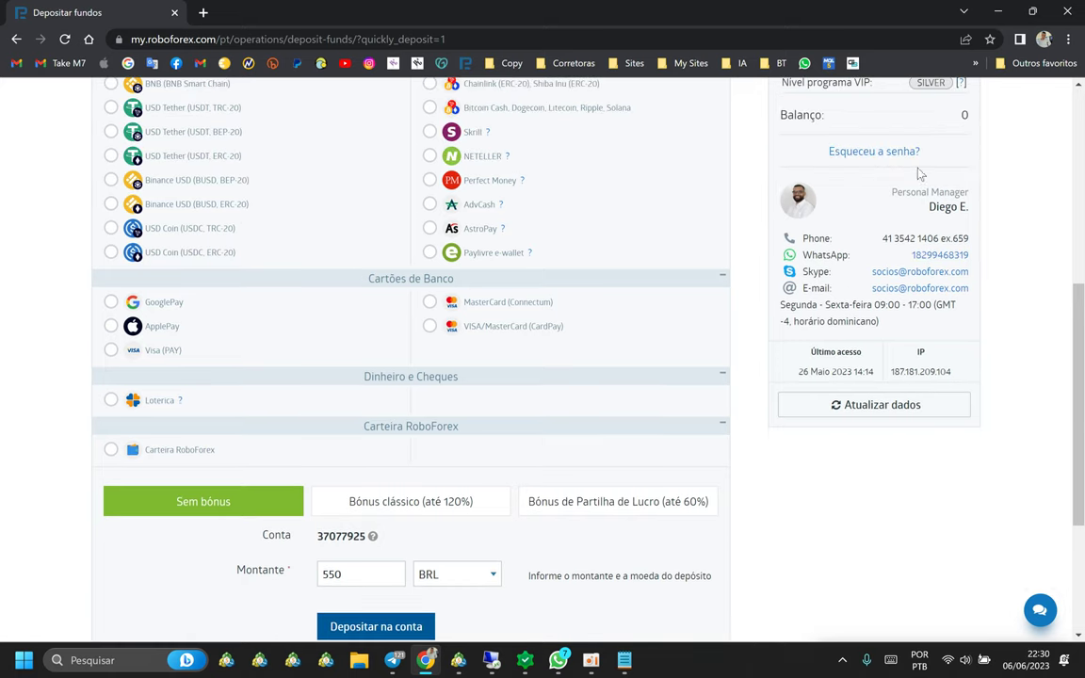
left_click_drag(891, 192, 967, 190)
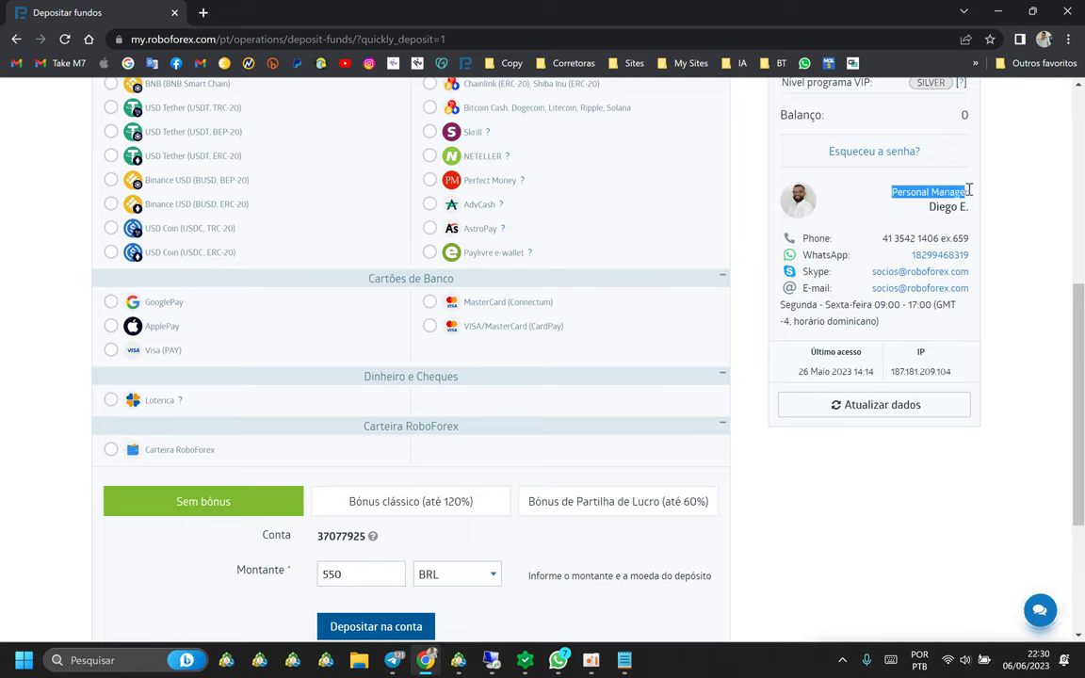
left_click(919, 198)
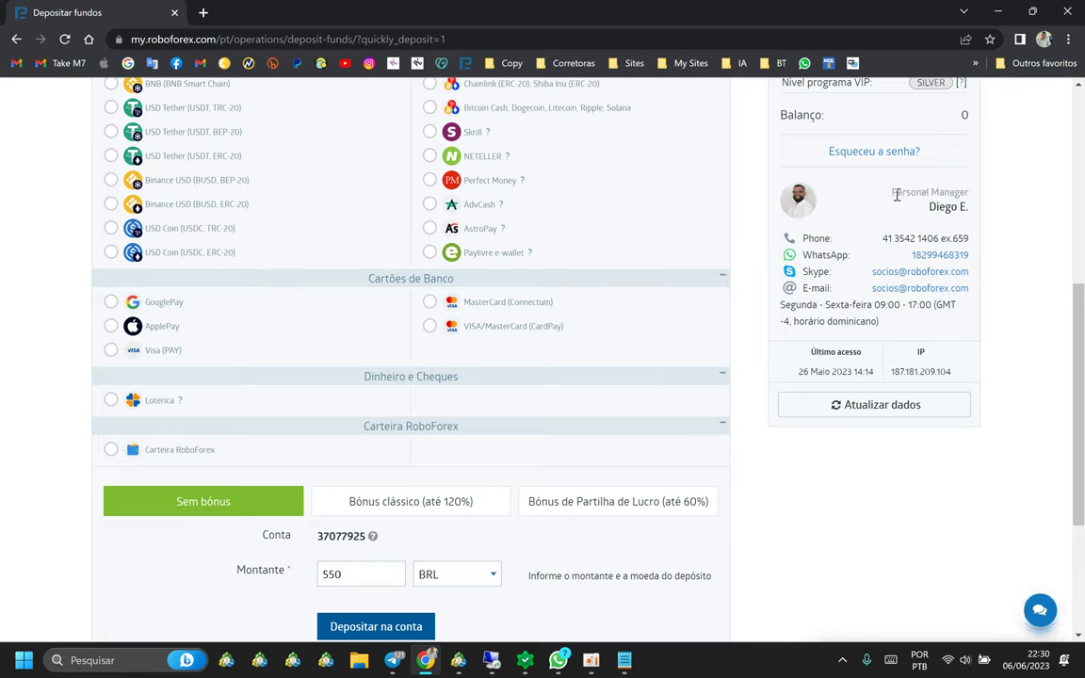
left_click_drag(893, 192, 976, 189)
left_click(955, 206)
triple_click(954, 207)
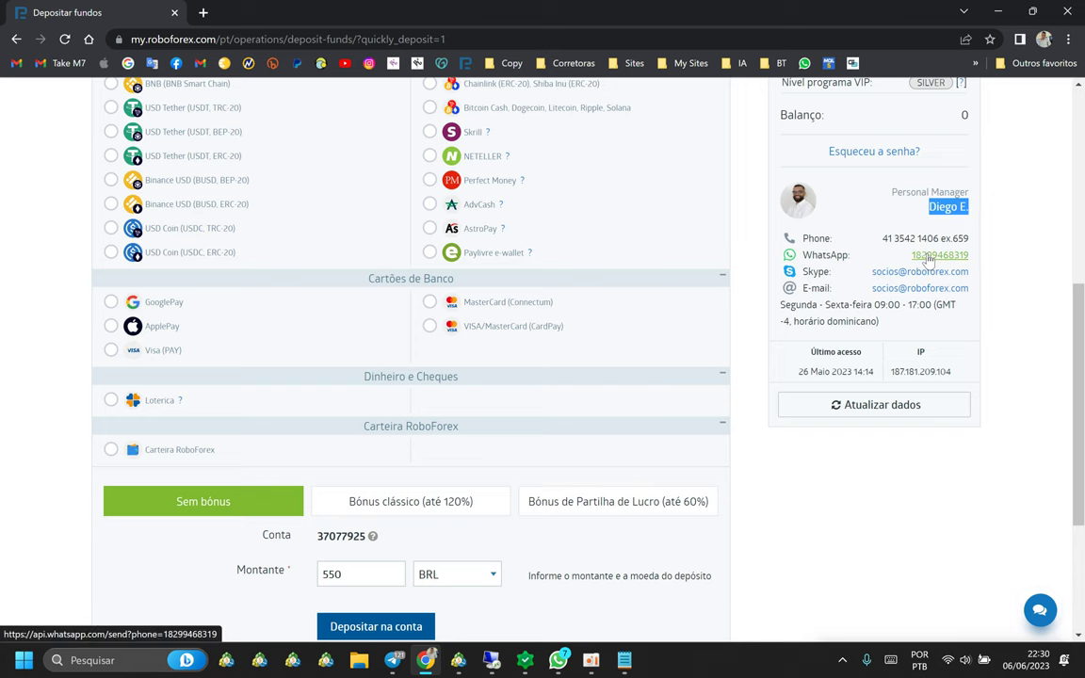
left_click(778, 213)
scroll(759, 210, "up", 5)
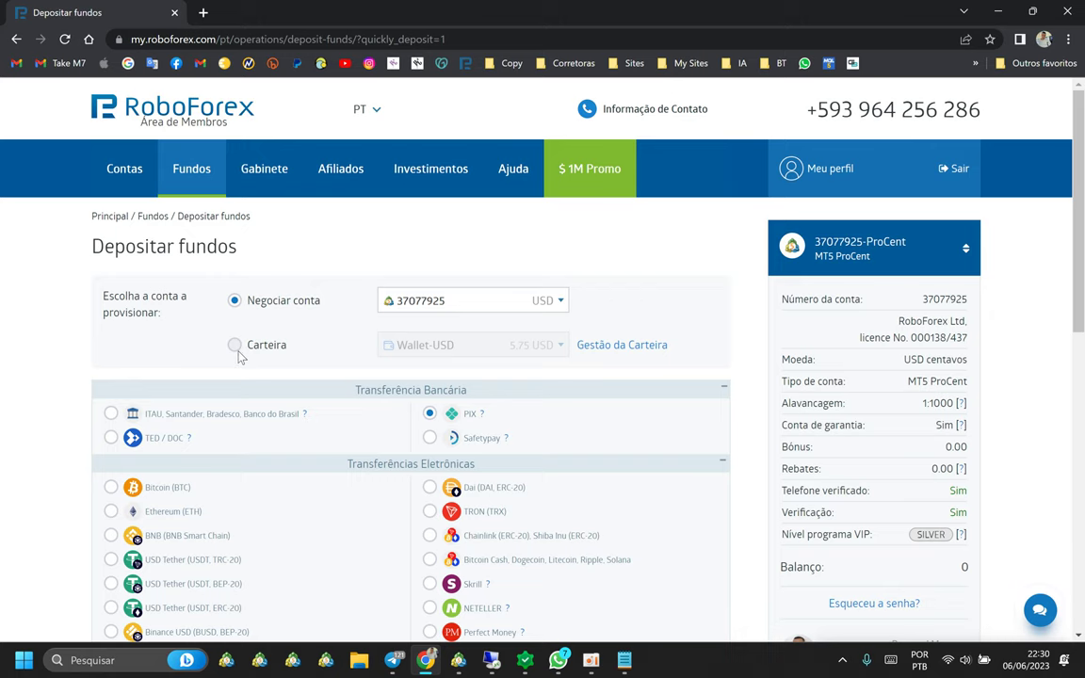
Browse the account dropdown without changing it, then select Carteira to fund the Wallet-USD wallet
mouse_move(205, 177)
left_click(429, 300)
scroll(458, 450, "down", 5)
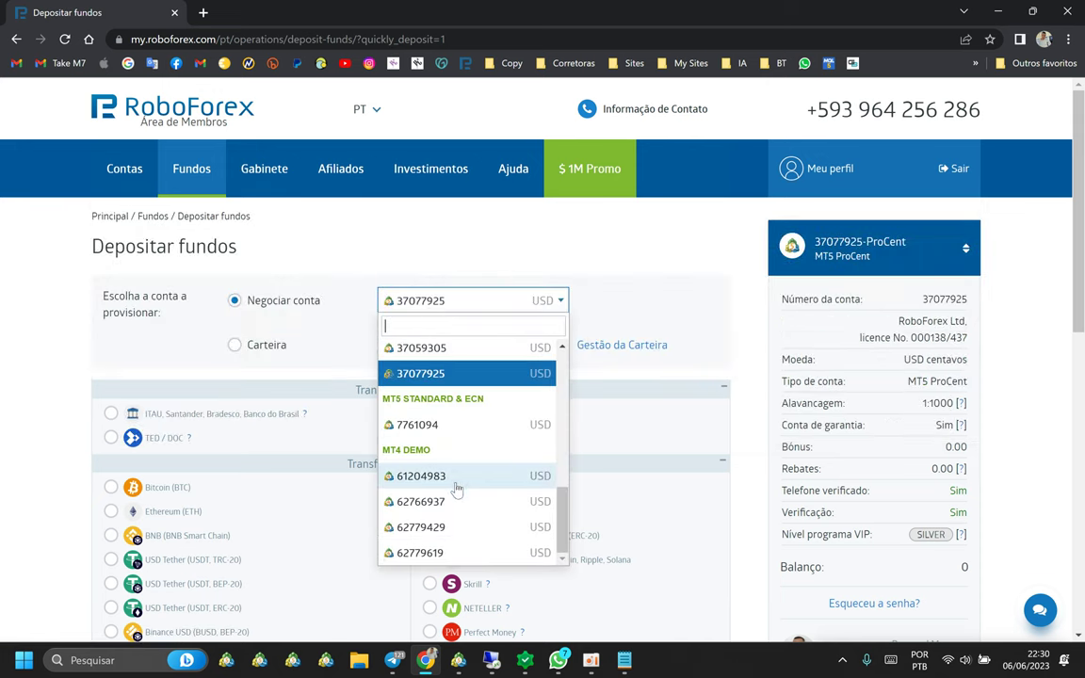
scroll(460, 424, "down", 5)
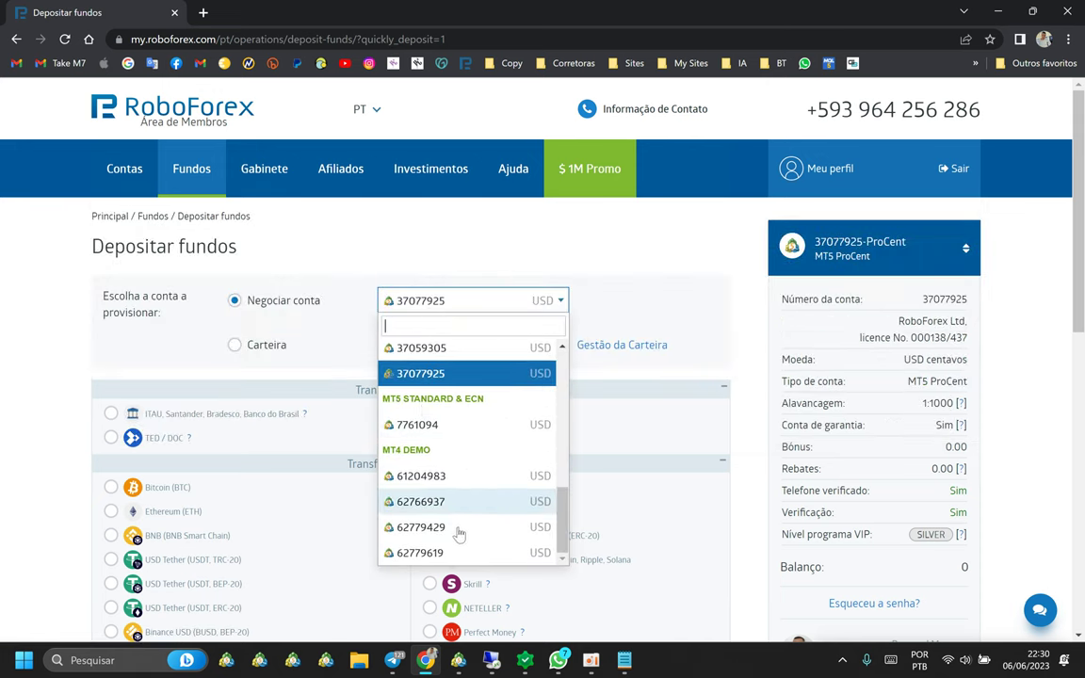
scroll(459, 528, "up", 1)
left_click(369, 377)
left_click(235, 345)
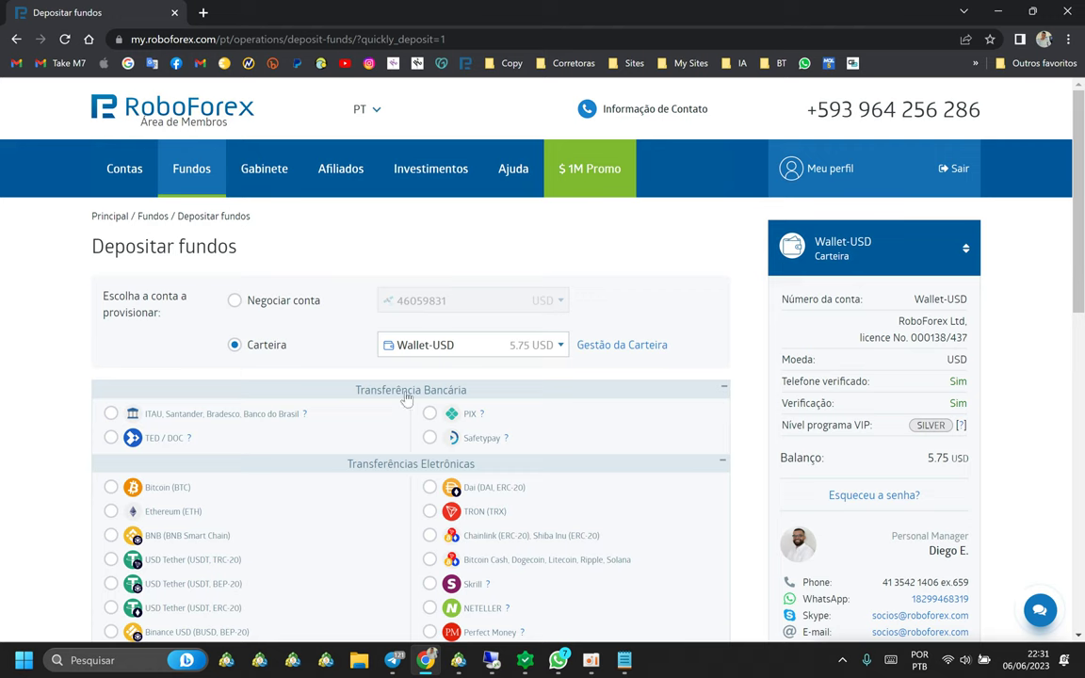
scroll(506, 440, "down", 5)
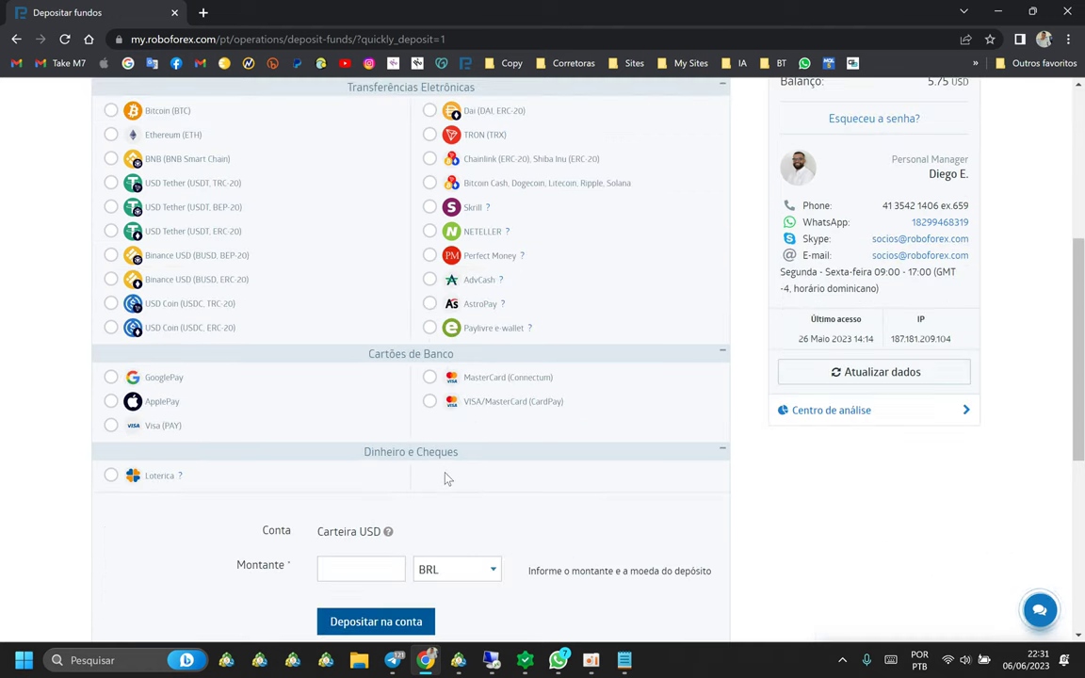
scroll(448, 471, "up", 5)
scroll(453, 424, "down", 3)
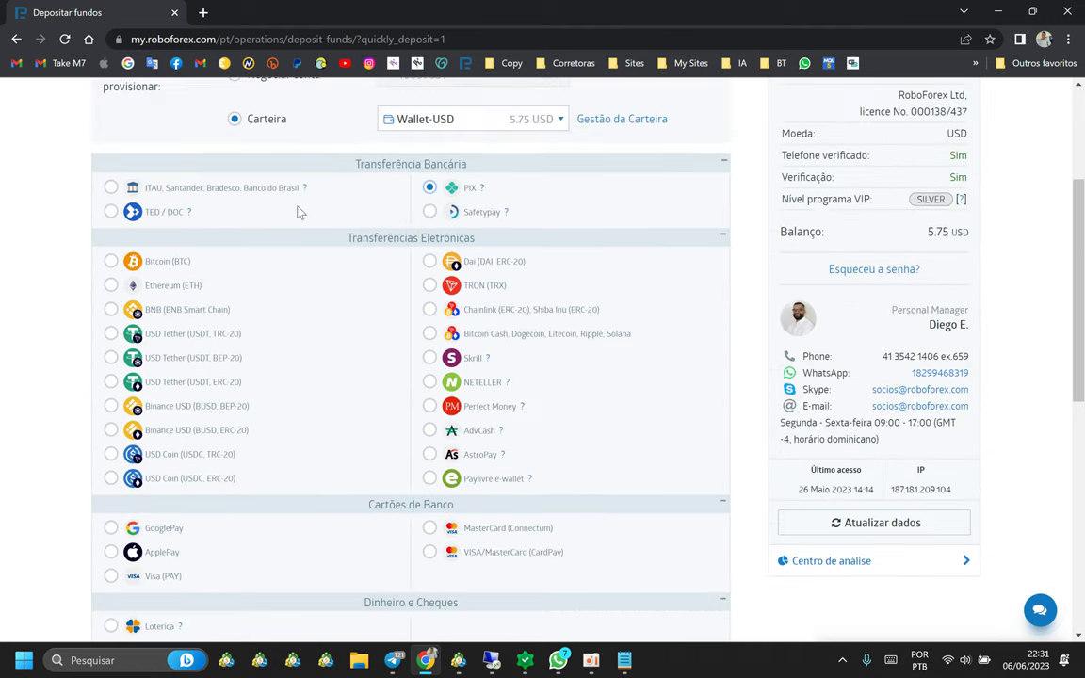
scroll(301, 211, "up", 2)
left_click(273, 228)
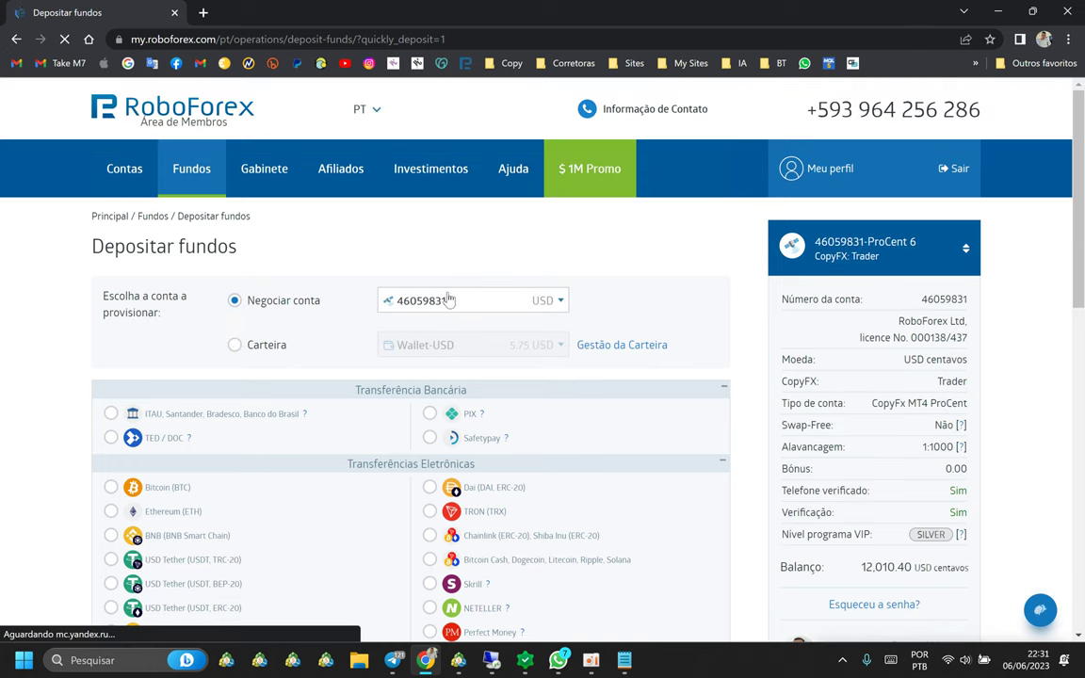
left_click(452, 301)
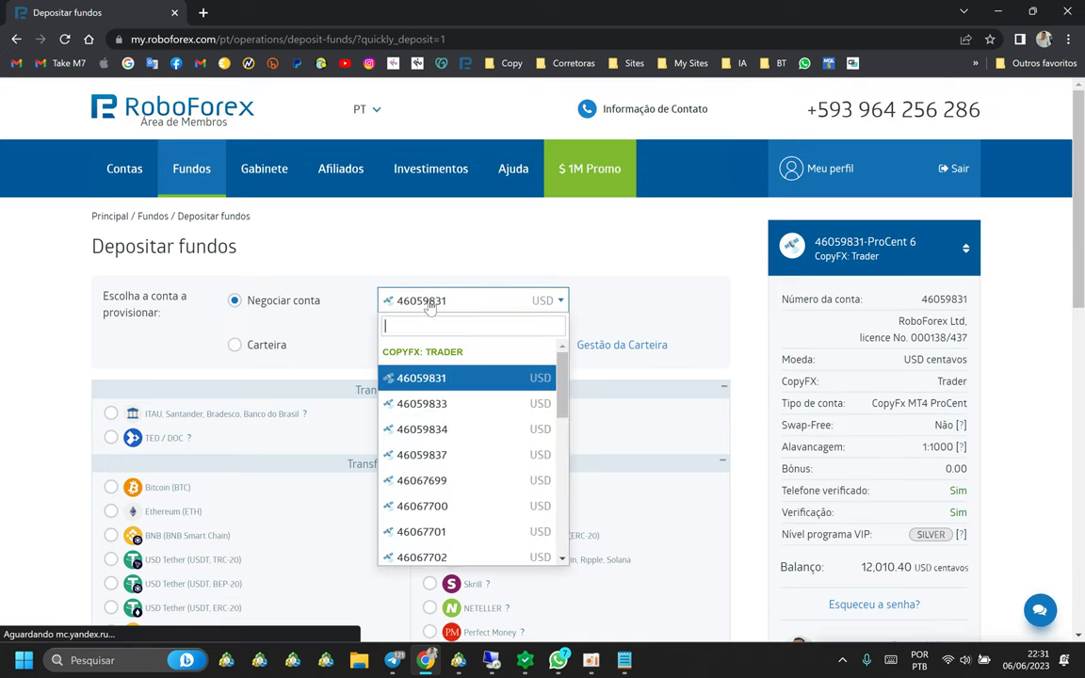
scroll(476, 422, "down", 5)
scroll(471, 429, "up", 5)
scroll(460, 433, "down", 4)
scroll(457, 414, "up", 6)
scroll(451, 403, "down", 6)
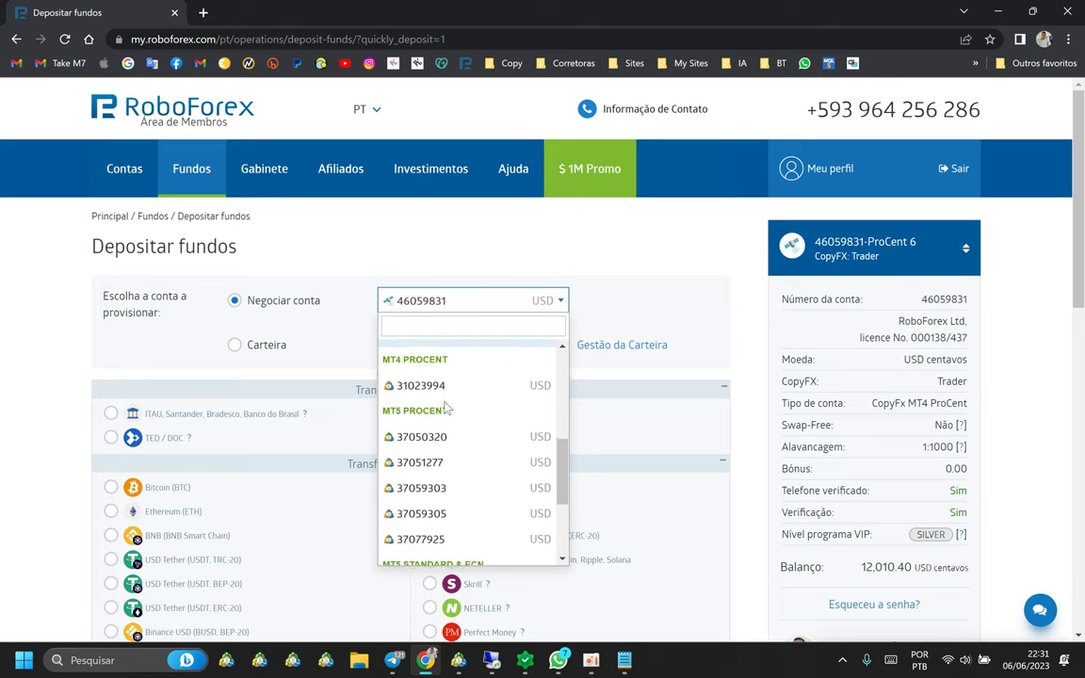
scroll(439, 412, "up", 6)
left_click(637, 310)
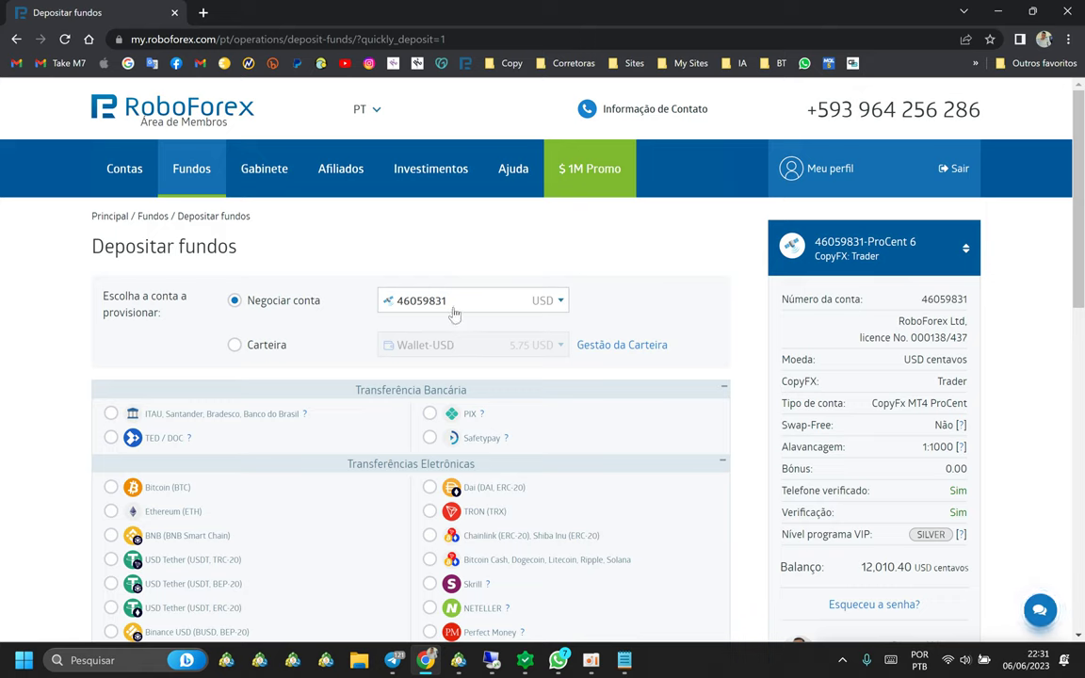
left_click(233, 345)
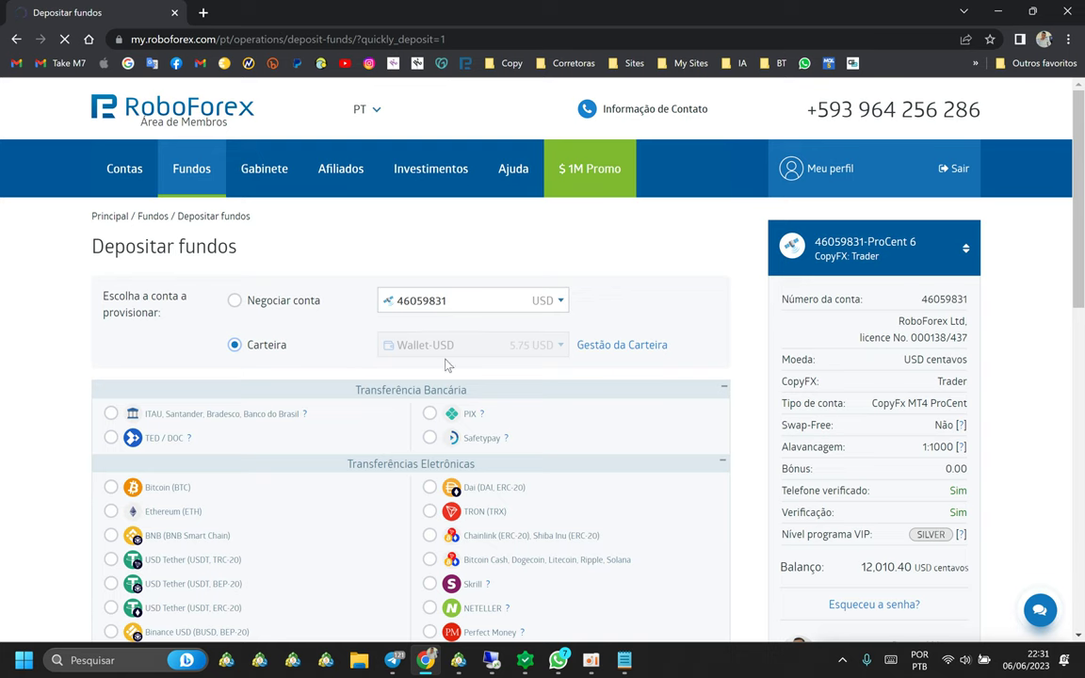